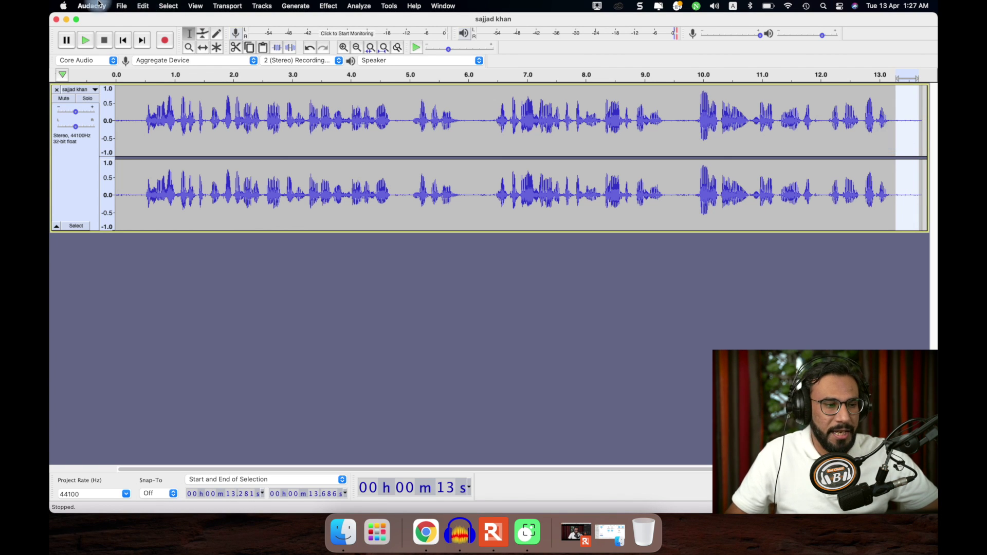
- Capture a noise profile for Noise Reduction from the selected silent stretch at the end of the recording
{"action": "left_click", "coordinate": [329, 6]}
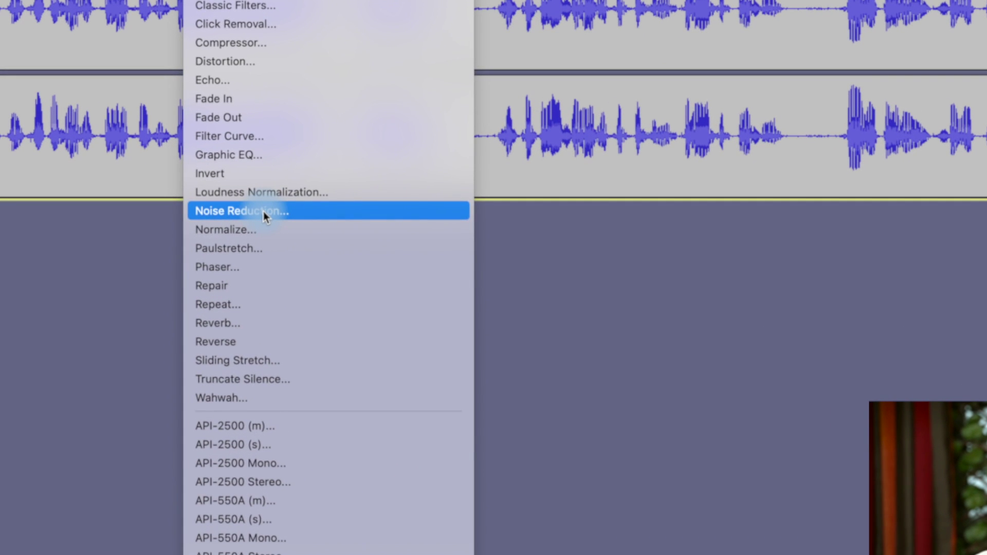
{"action": "left_click", "coordinate": [263, 212]}
{"action": "left_click", "coordinate": [515, 170]}
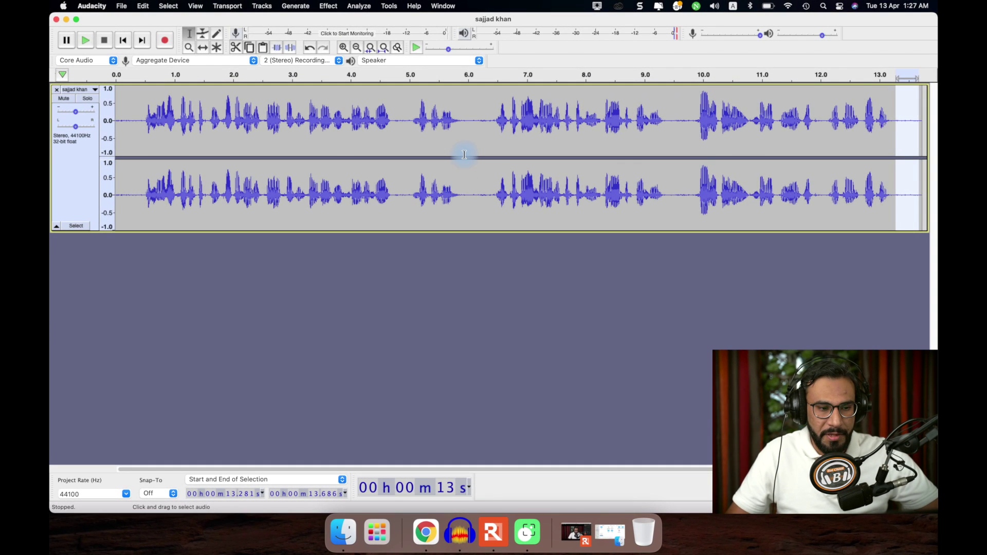
- Apply Noise Reduction to the entire track with 12 dB reduction, sensitivity 6.00 and frequency smoothing of 3 bands
{"action": "double_click", "coordinate": [465, 154]}
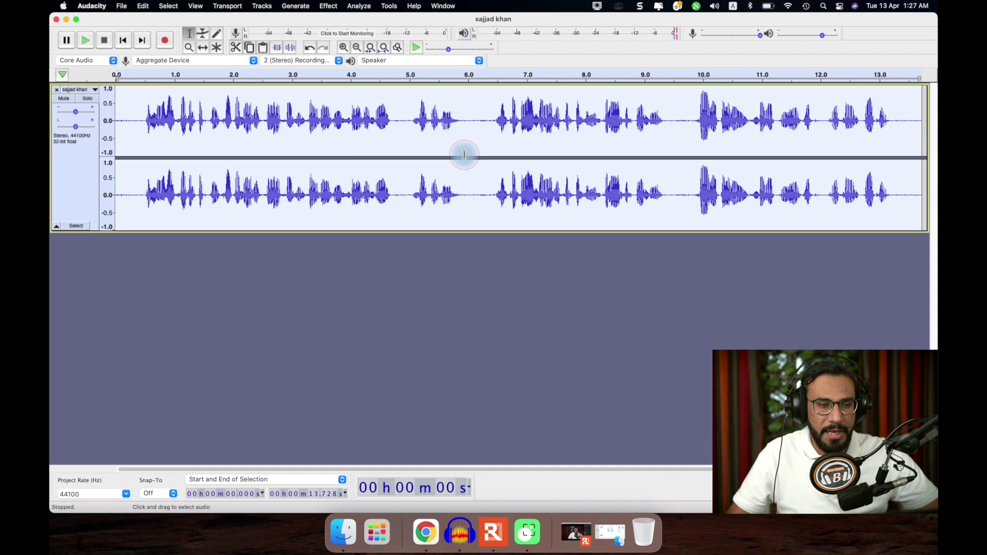
{"action": "left_click", "coordinate": [329, 6]}
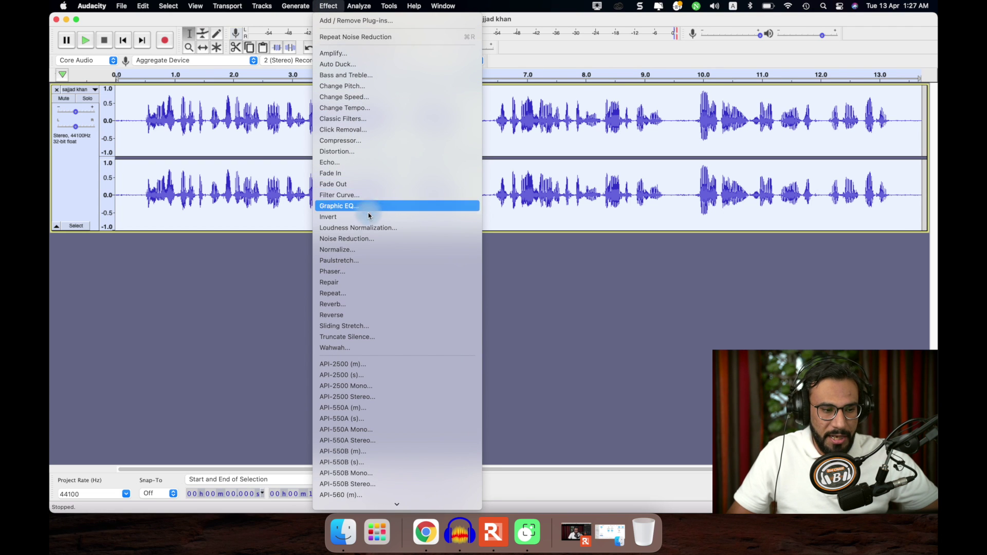
{"action": "left_click", "coordinate": [373, 241]}
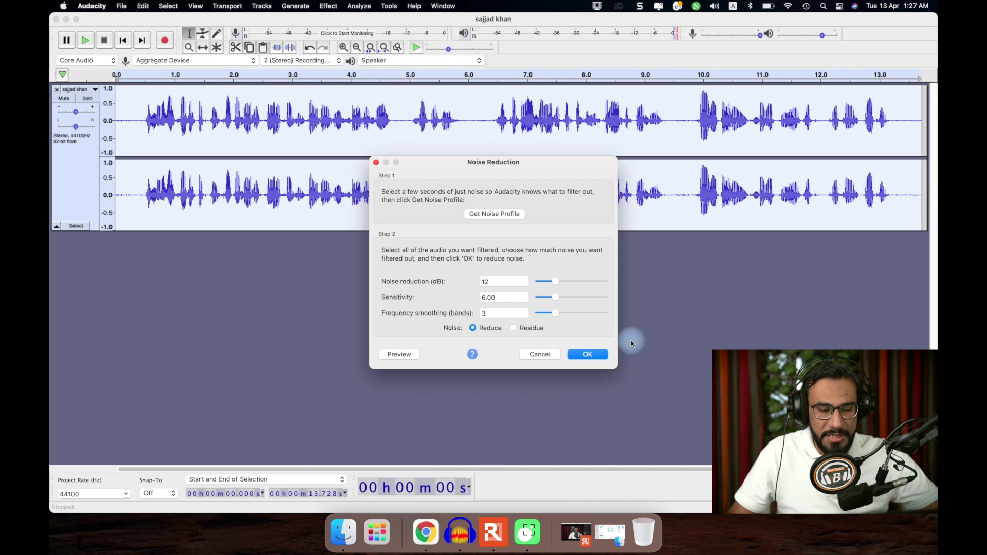
{"action": "left_click", "coordinate": [591, 355]}
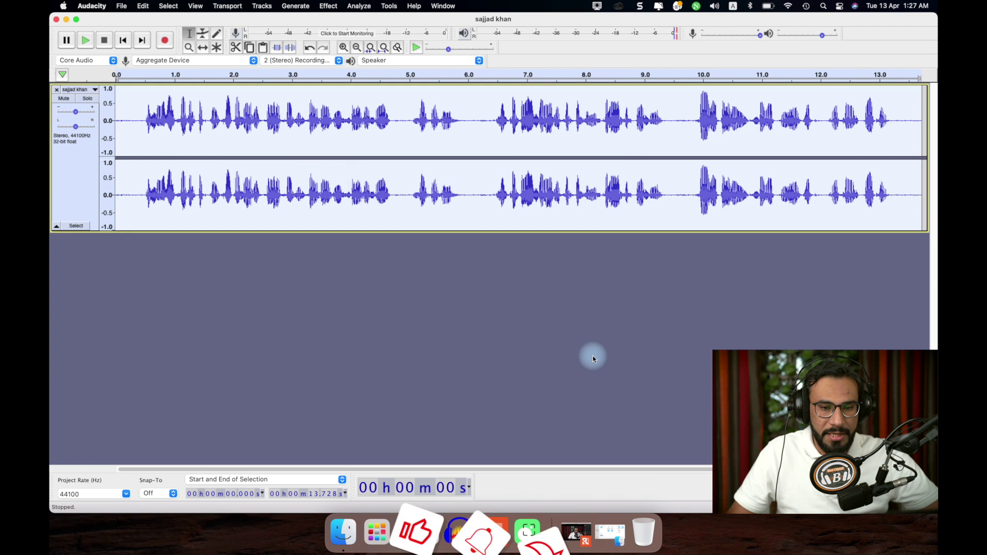
- Silence the pauses between phrases at about 4.69–5.03 s and 5.88–6.42 s
{"action": "left_click", "coordinate": [127, 139]}
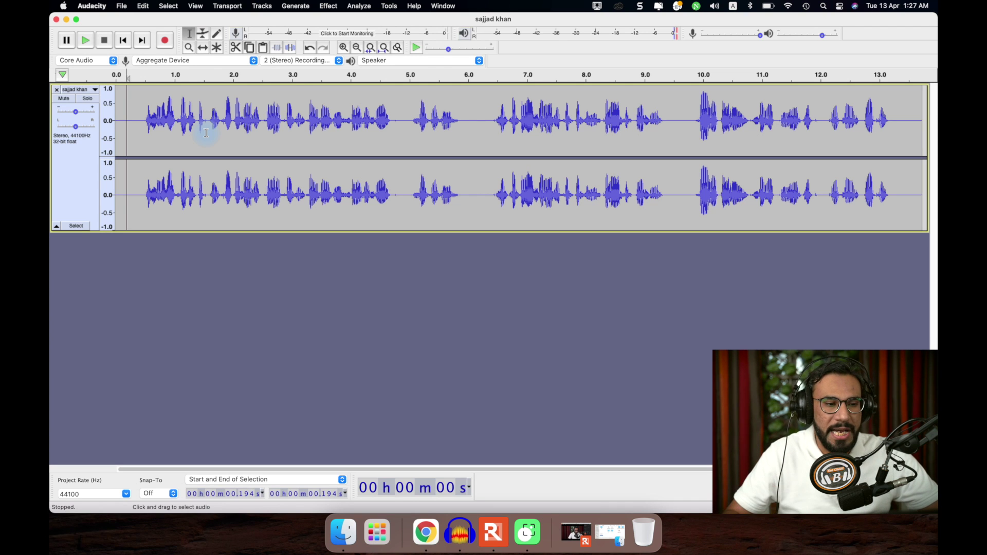
{"action": "left_click_drag", "start_coordinate": [411, 129], "coordinate": [391, 136]}
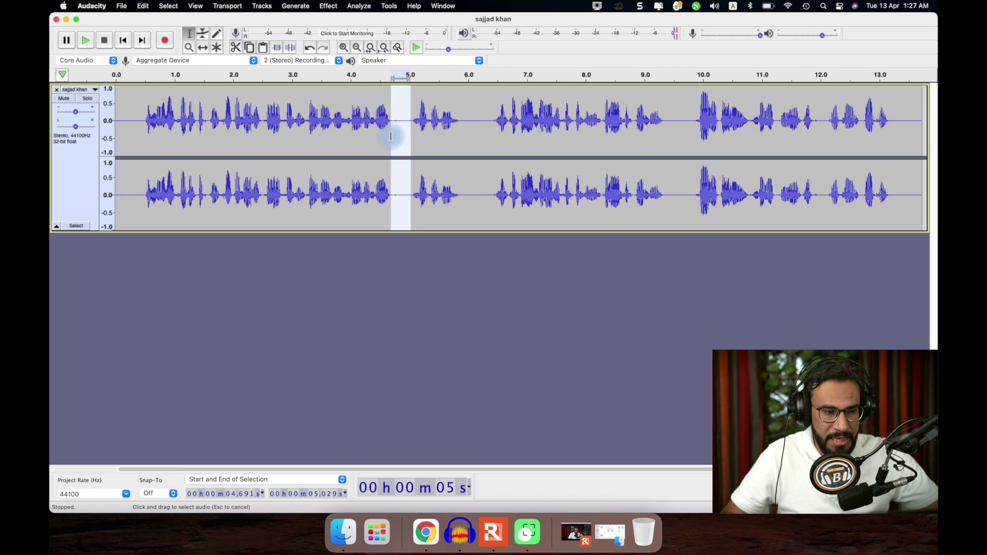
{"action": "left_click", "coordinate": [289, 51]}
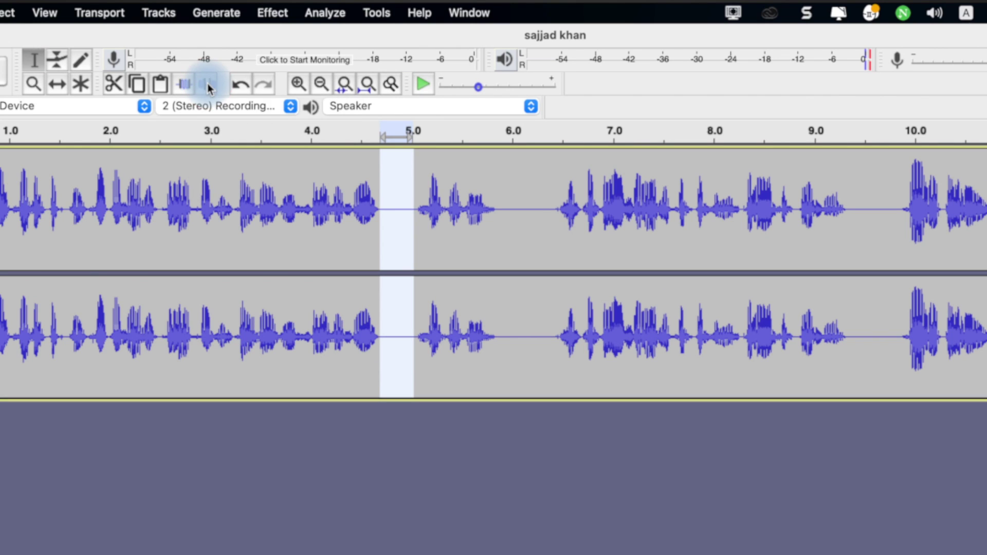
{"action": "left_click_drag", "start_coordinate": [556, 227], "coordinate": [517, 239]}
{"action": "left_click", "coordinate": [504, 241]}
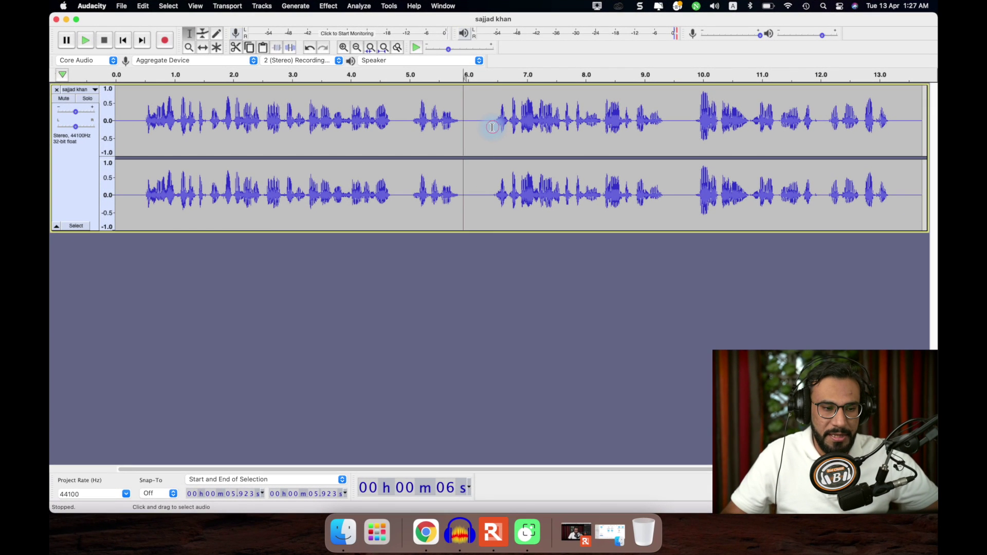
{"action": "left_click_drag", "start_coordinate": [492, 127], "coordinate": [461, 136]}
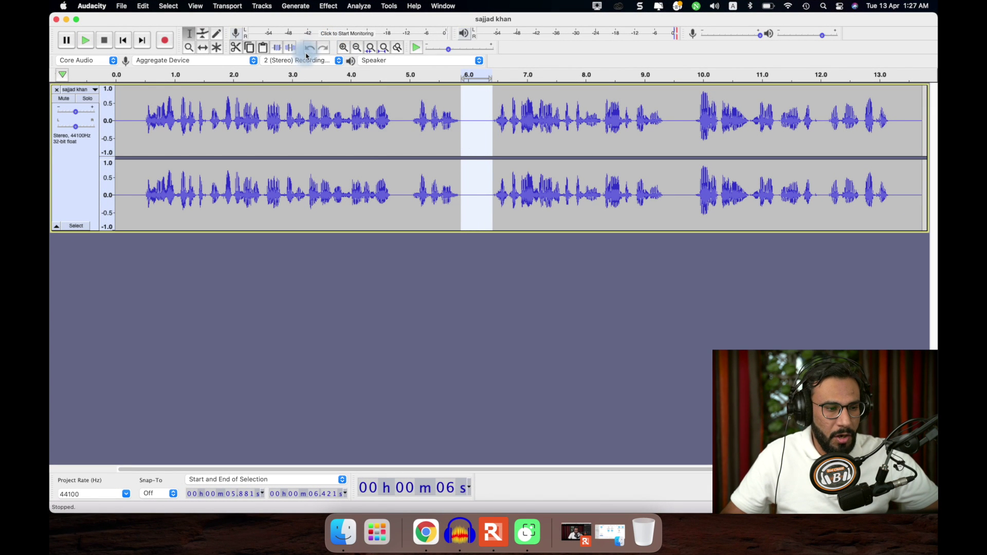
{"action": "left_click", "coordinate": [291, 50]}
- Silence the pause at about 9.37–9.86 s and the tail from about 13.23 s to the end at 13.73 s
{"action": "left_click_drag", "start_coordinate": [694, 120], "coordinate": [667, 135]}
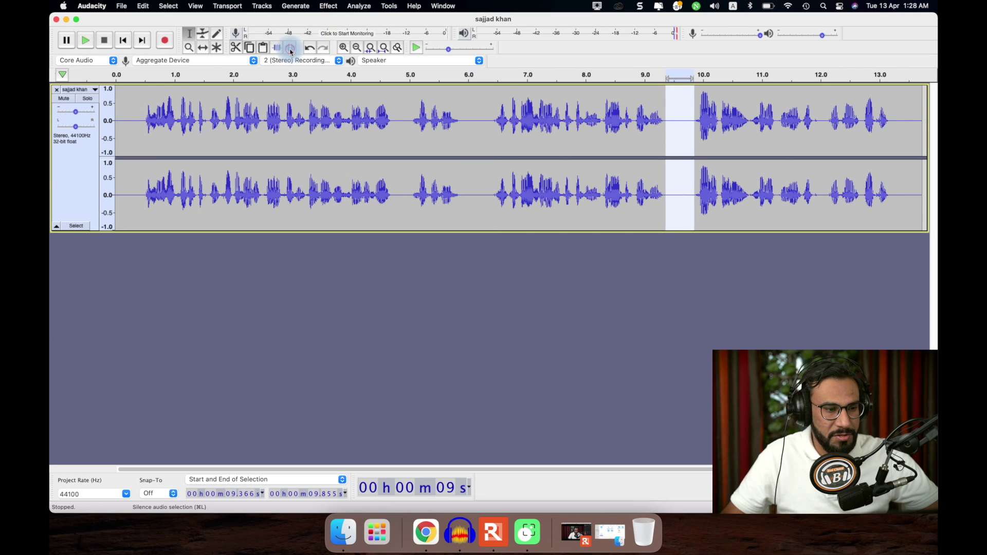
{"action": "left_click_drag", "start_coordinate": [893, 136], "coordinate": [758, 145]}
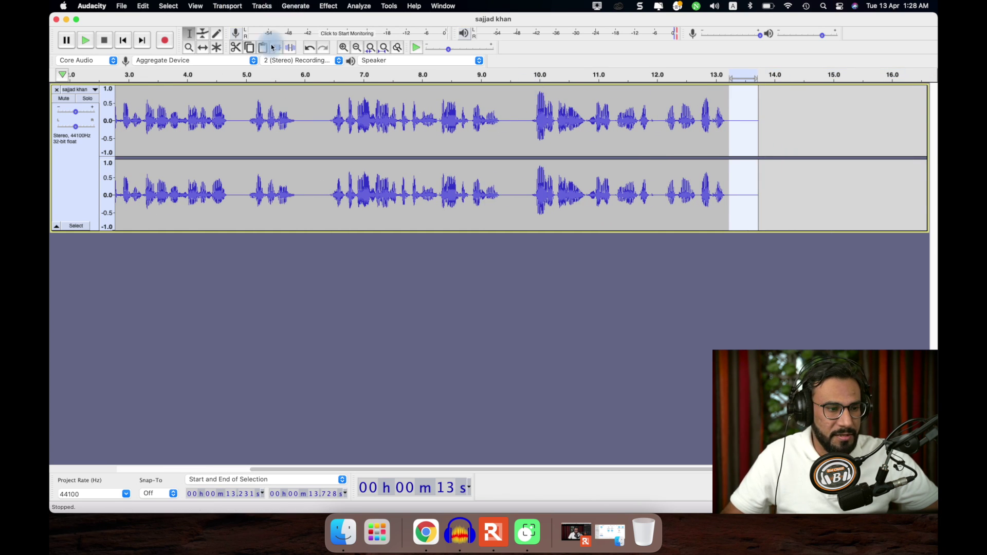
{"action": "scroll", "coordinate": [371, 112], "scroll_direction": "left", "scroll_amount": 5}
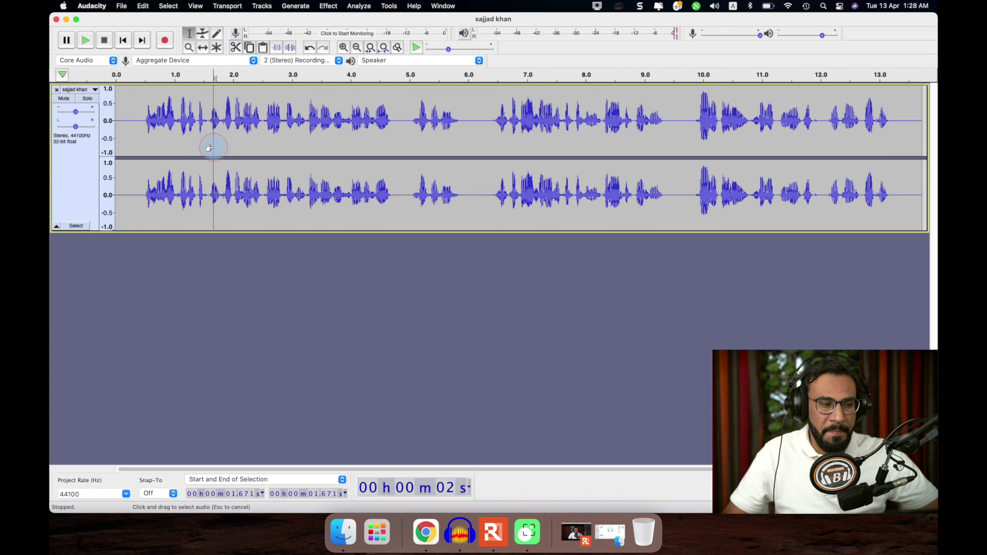
- Normalize the entire track to a peak amplitude of -1.0 dB with DC offset removal enabled
{"action": "key", "text": "super+a"}
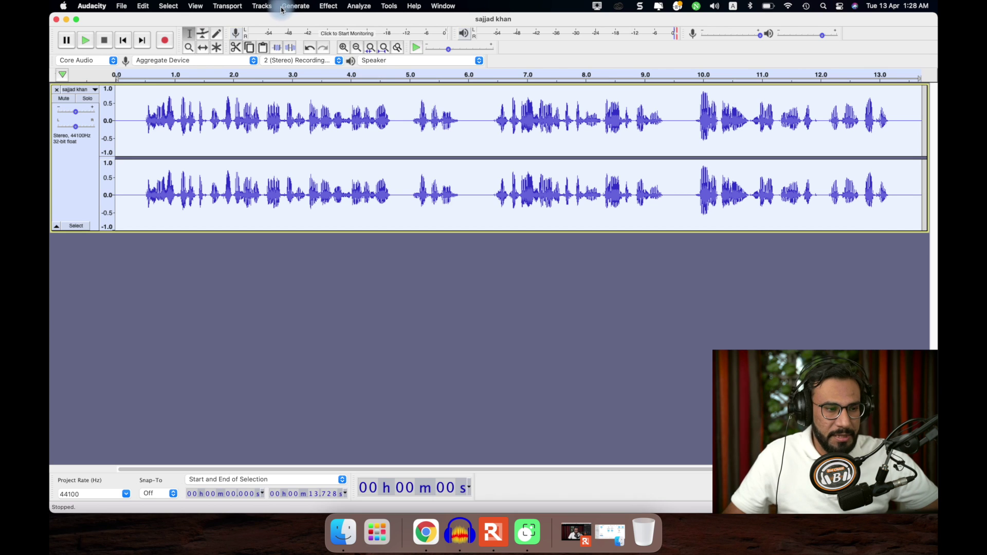
{"action": "left_click", "coordinate": [330, 6]}
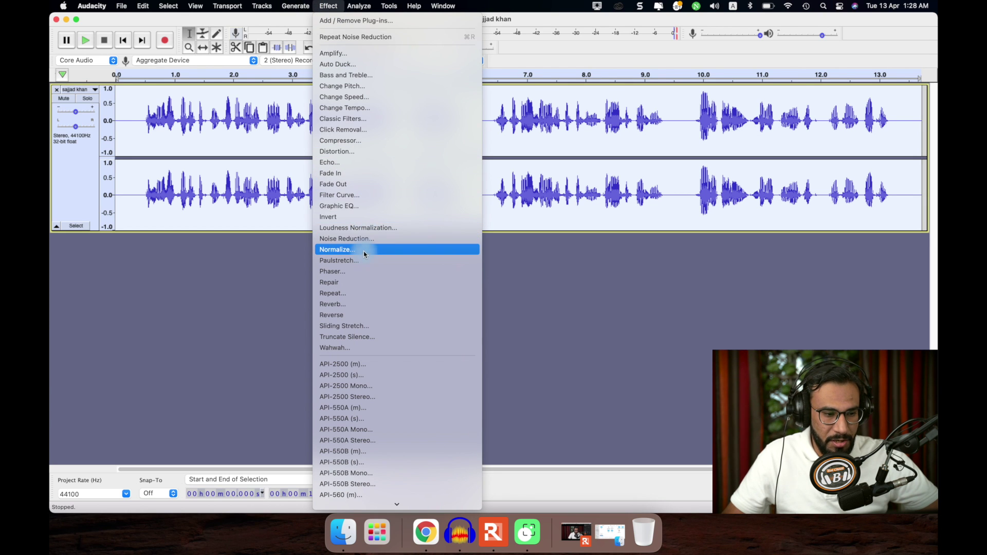
{"action": "left_click", "coordinate": [344, 251]}
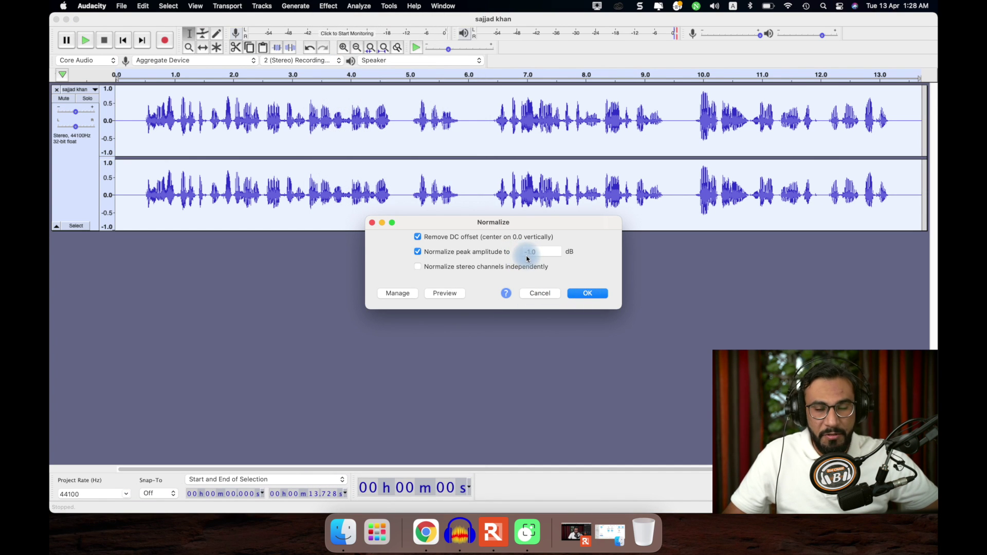
{"action": "left_click", "coordinate": [583, 294]}
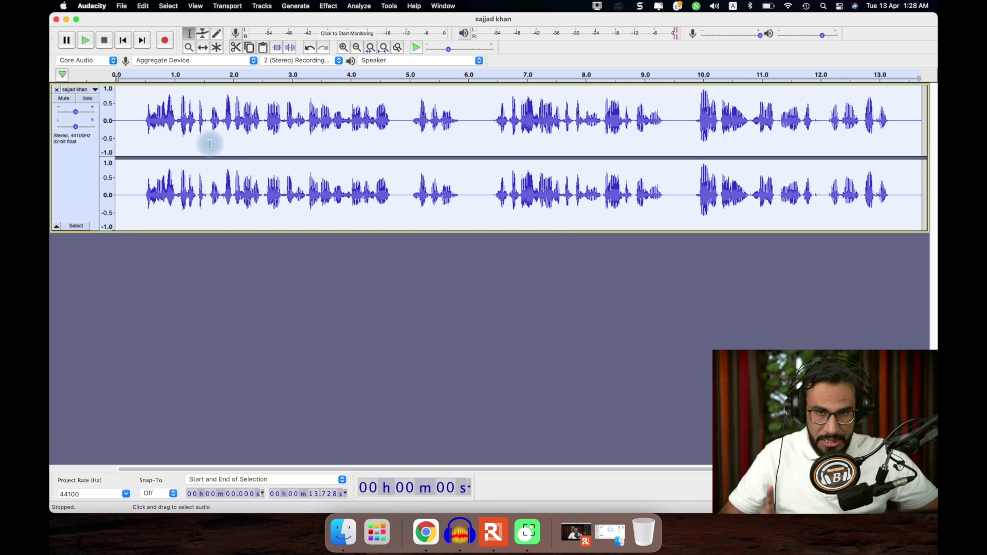
- Apply Bass and Treble to the entire track with bass 4.0 dB, treble 0.0 dB and volume 0.0 dB
{"action": "left_click", "coordinate": [329, 6]}
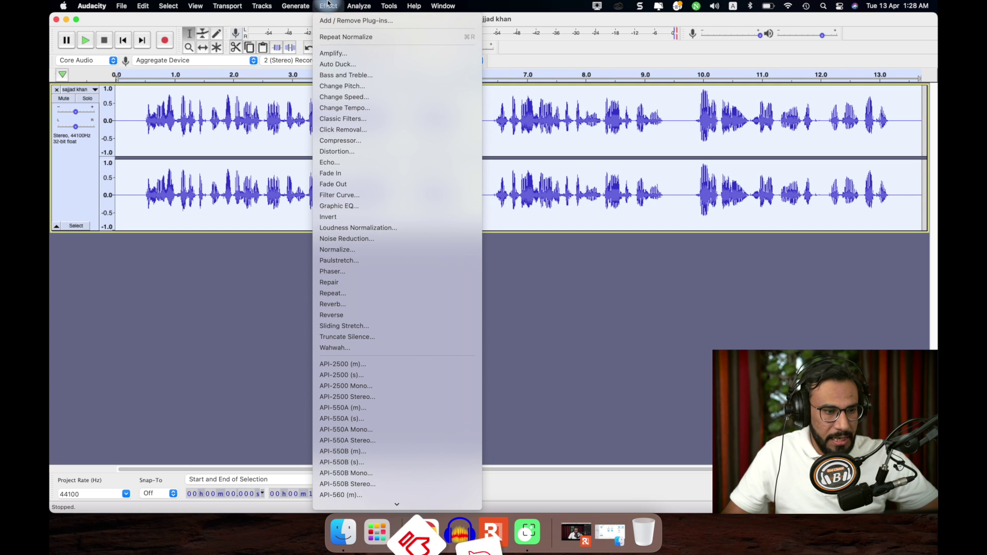
{"action": "left_click", "coordinate": [341, 77]}
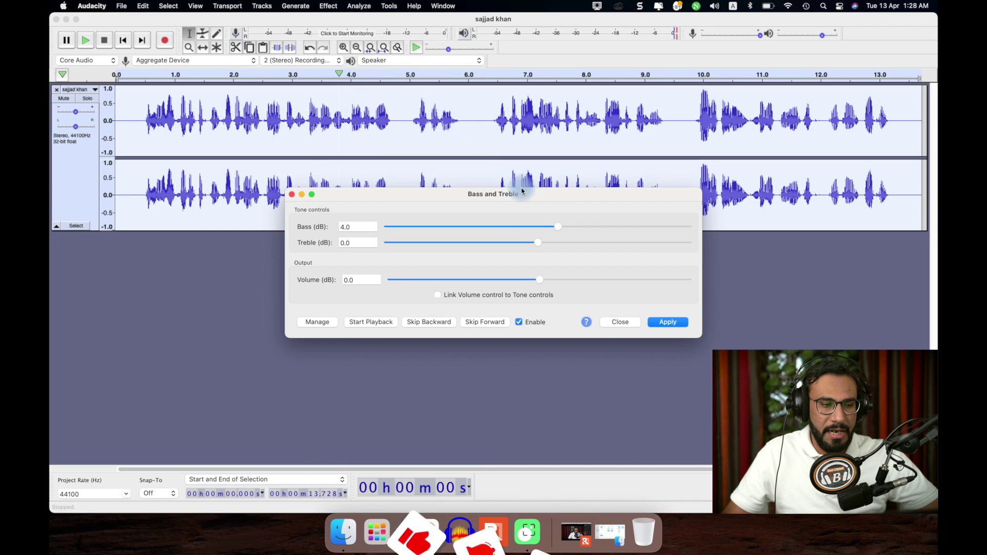
{"action": "mouse_move", "coordinate": [558, 230]}
{"action": "left_mouse_down"}
{"action": "mouse_move", "coordinate": [599, 229]}
{"action": "mouse_move", "coordinate": [540, 229]}
{"action": "left_mouse_up"}
{"action": "mouse_move", "coordinate": [538, 243]}
{"action": "left_mouse_down"}
{"action": "mouse_move", "coordinate": [572, 246]}
{"action": "mouse_move", "coordinate": [544, 245]}
{"action": "left_mouse_up"}
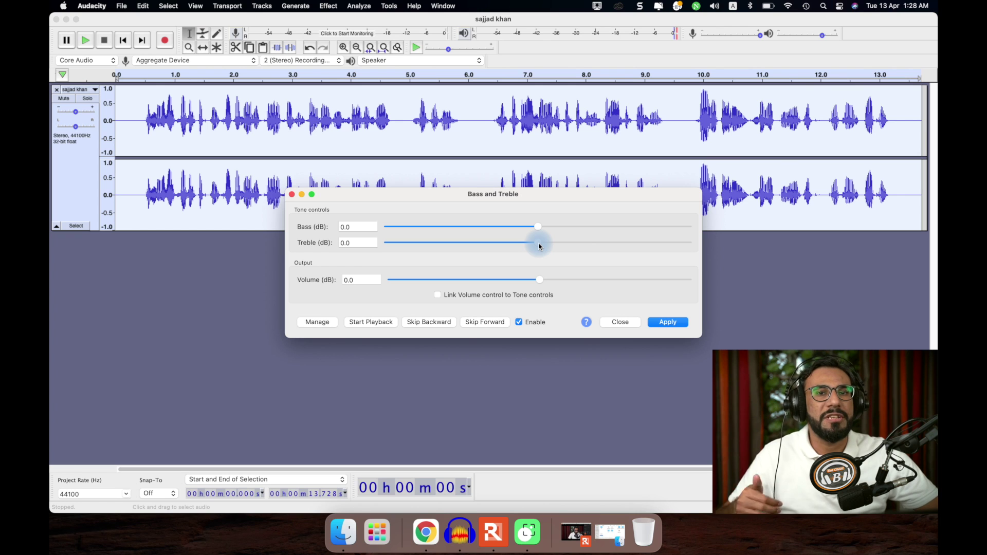
{"action": "left_click", "coordinate": [540, 229]}
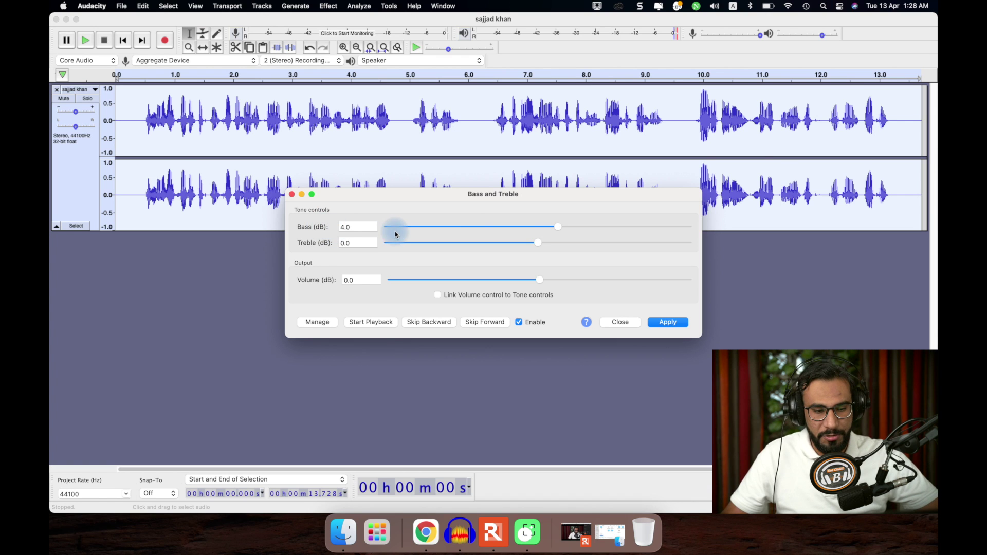
{"action": "left_click", "coordinate": [668, 325]}
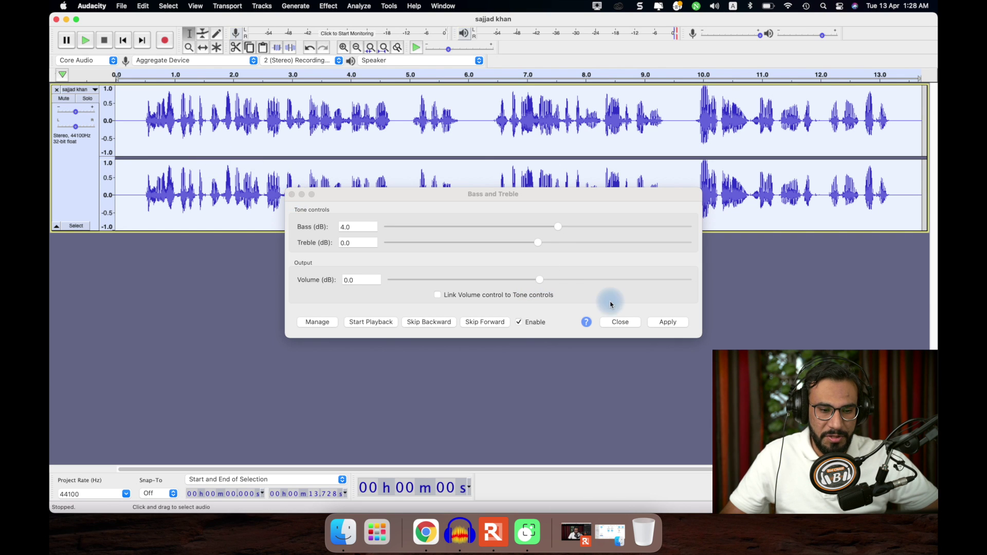
{"action": "left_click", "coordinate": [613, 323]}
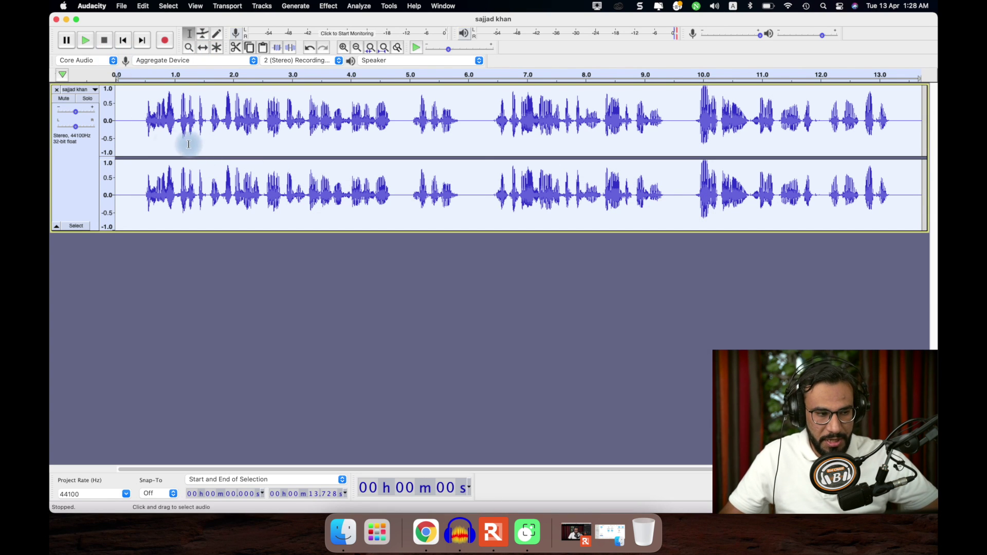
- Play the processed voice from about 0.33 s, just before the first phrase, to check its sound
{"action": "left_click", "coordinate": [135, 136]}
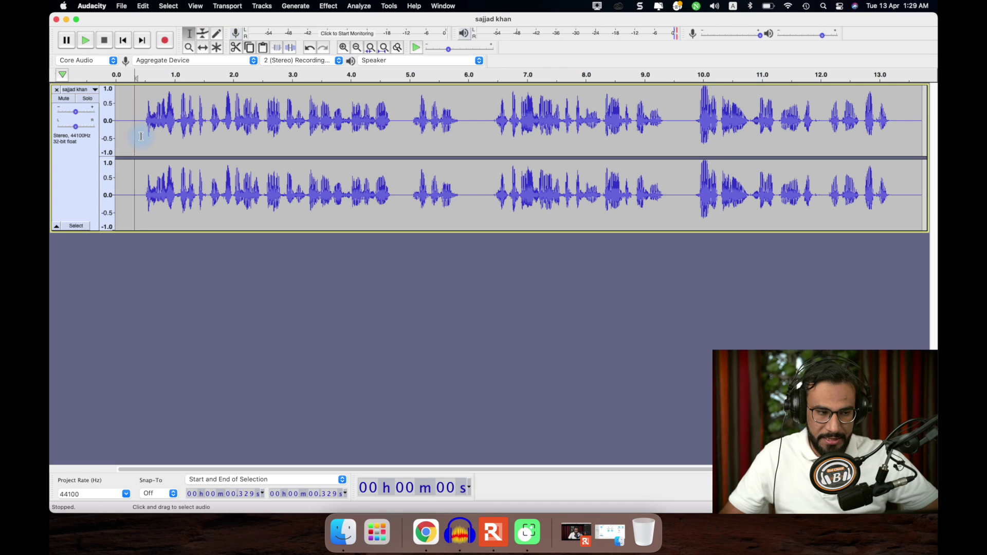
{"action": "key", "text": "space"}
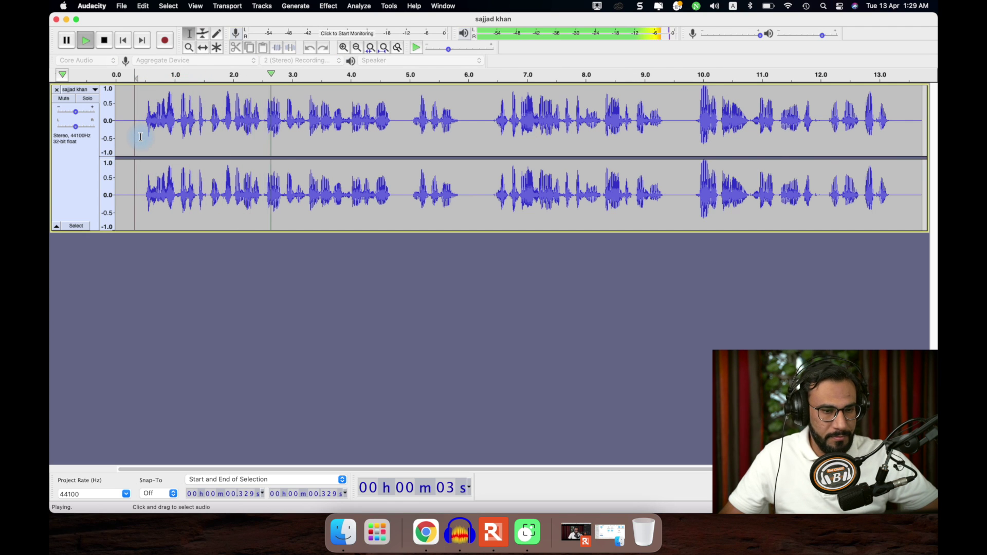
{"action": "key", "text": "space"}
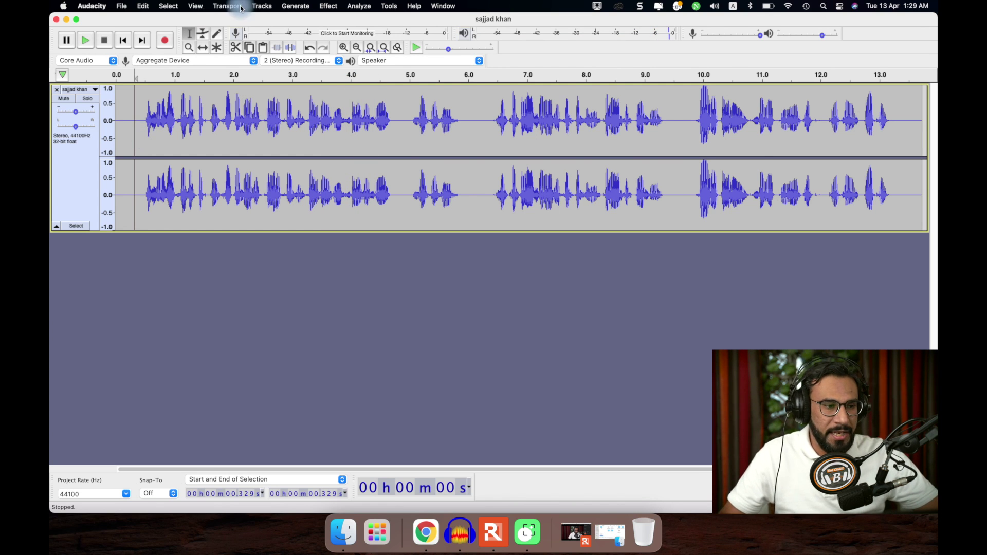
{"action": "left_click", "coordinate": [328, 6]}
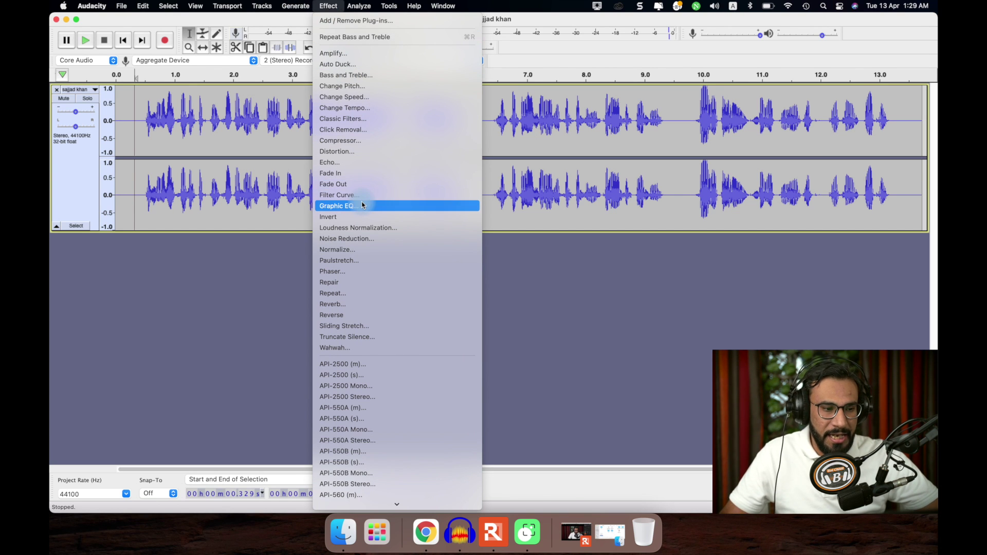
{"action": "left_click", "coordinate": [327, 198]}
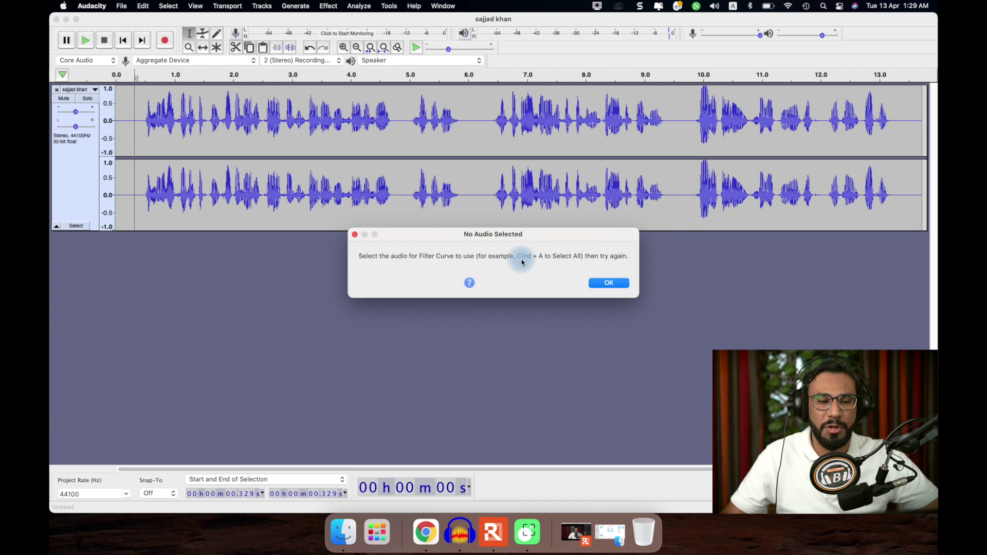
{"action": "left_click", "coordinate": [606, 283]}
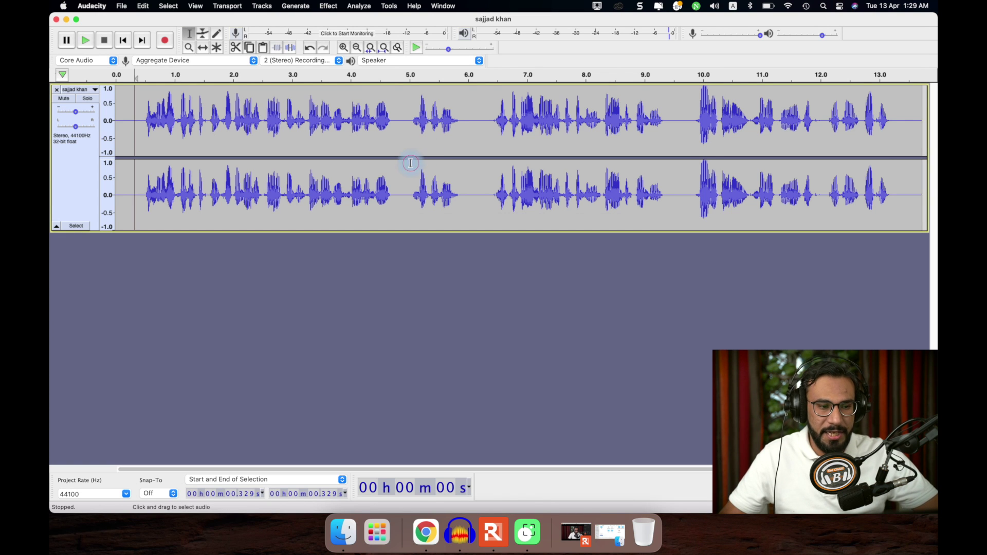
- Apply a flattened Filter Curve EQ to the entire track, rising from 0 dB at about 8 kHz to 9 dB at about 14 kHz
{"action": "key", "text": "super+a"}
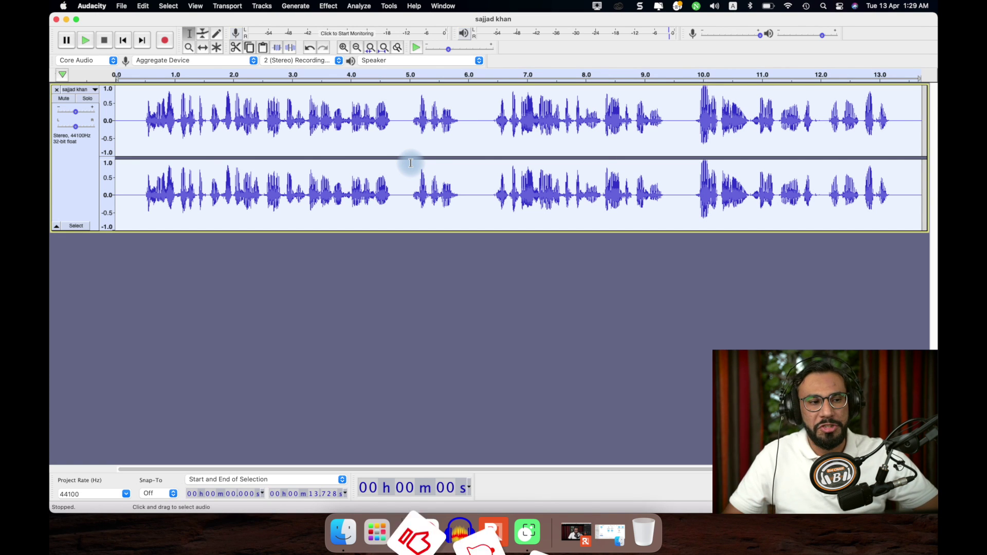
{"action": "left_click", "coordinate": [328, 6]}
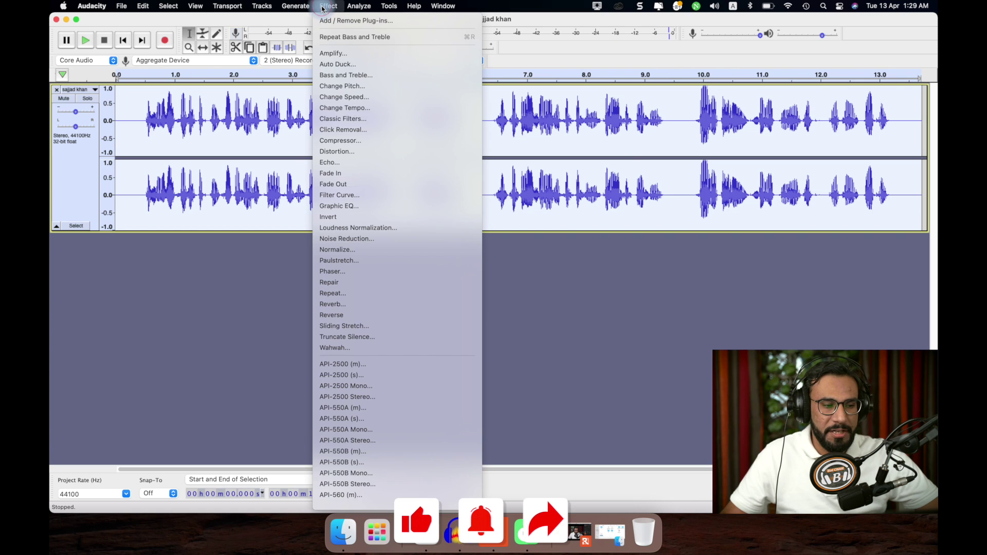
{"action": "left_click", "coordinate": [374, 196]}
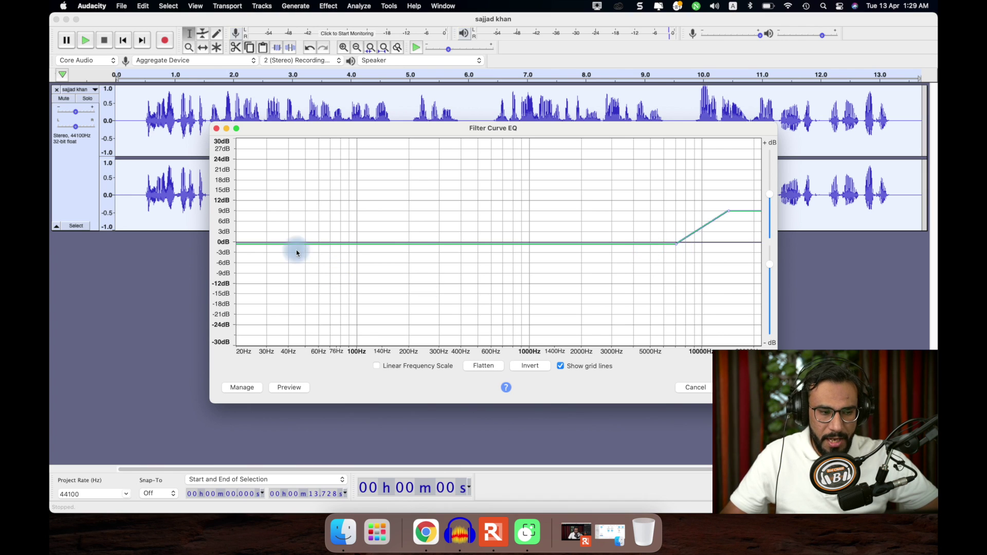
{"action": "left_click", "coordinate": [482, 366]}
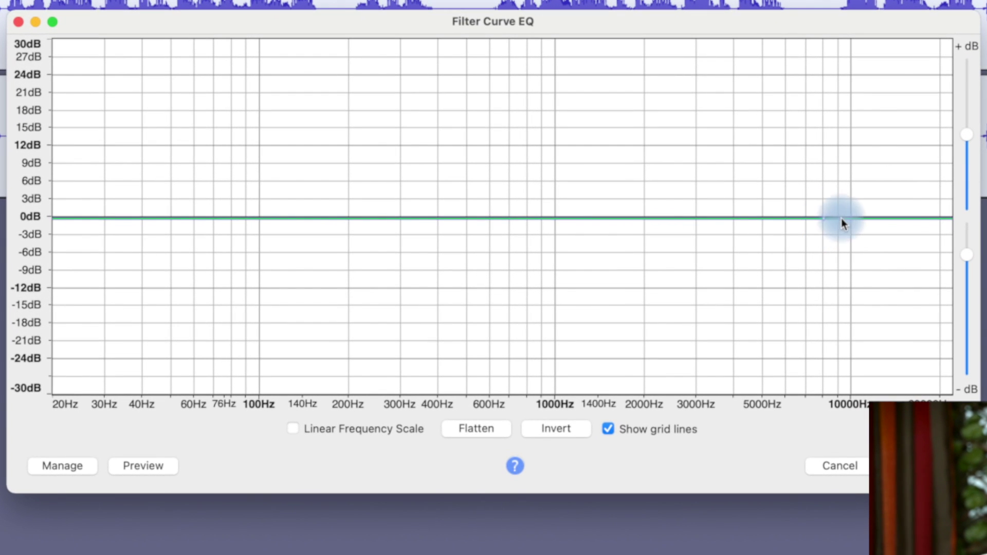
{"action": "left_click_drag", "start_coordinate": [914, 220], "coordinate": [894, 163]}
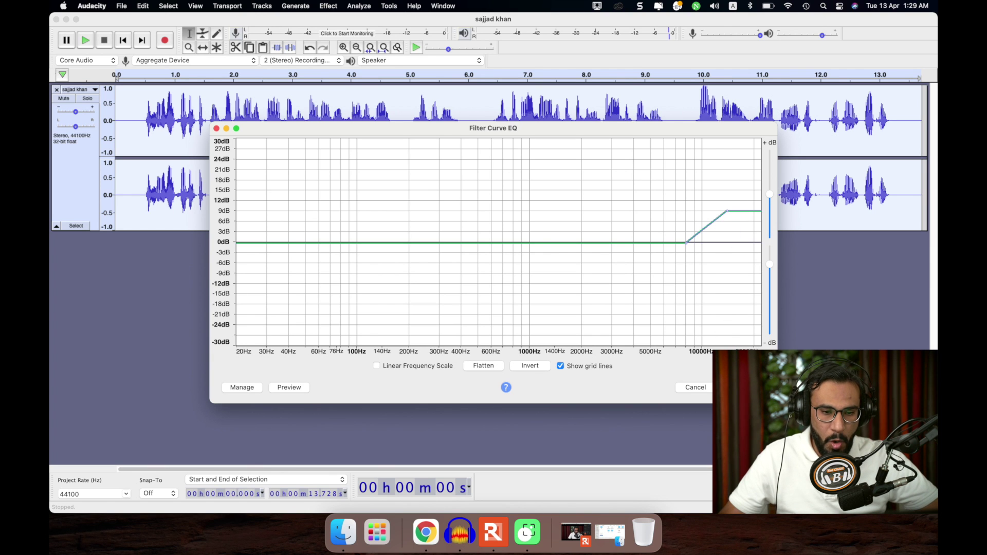
{"action": "key", "text": "Return"}
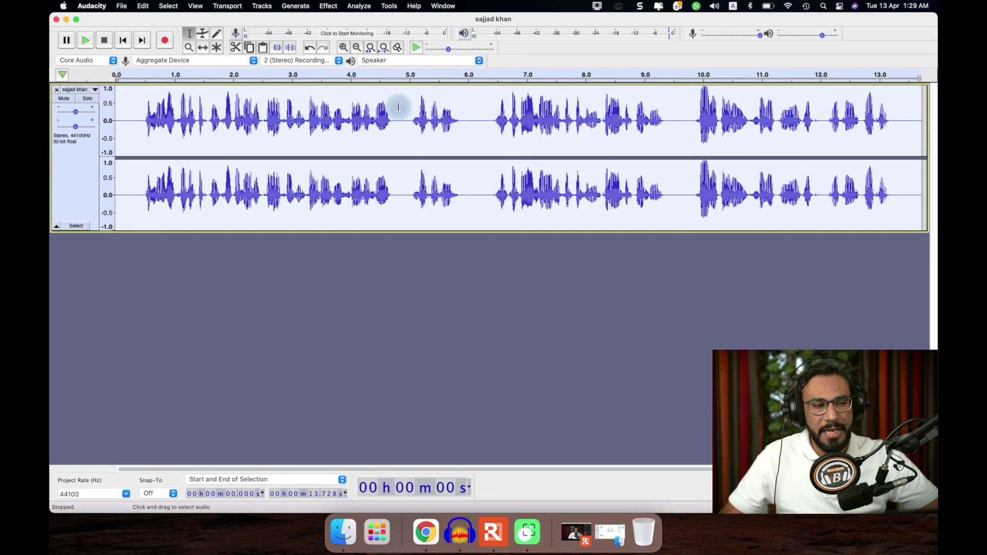
- Play the equalized voice from about 0.43 s, just before the first phrase, to check the treble boost
{"action": "left_click", "coordinate": [140, 133]}
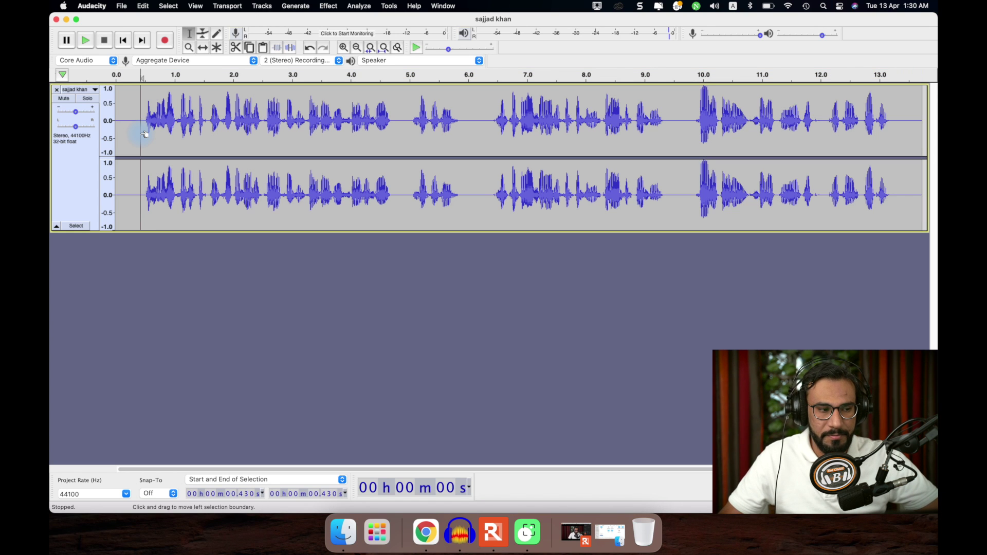
{"action": "key", "text": "space"}
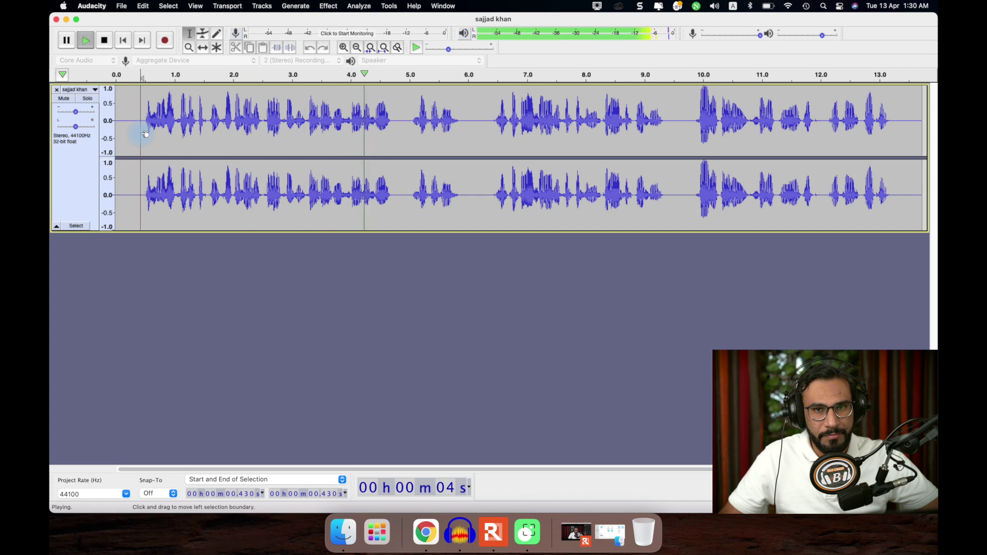
{"action": "key", "text": "space"}
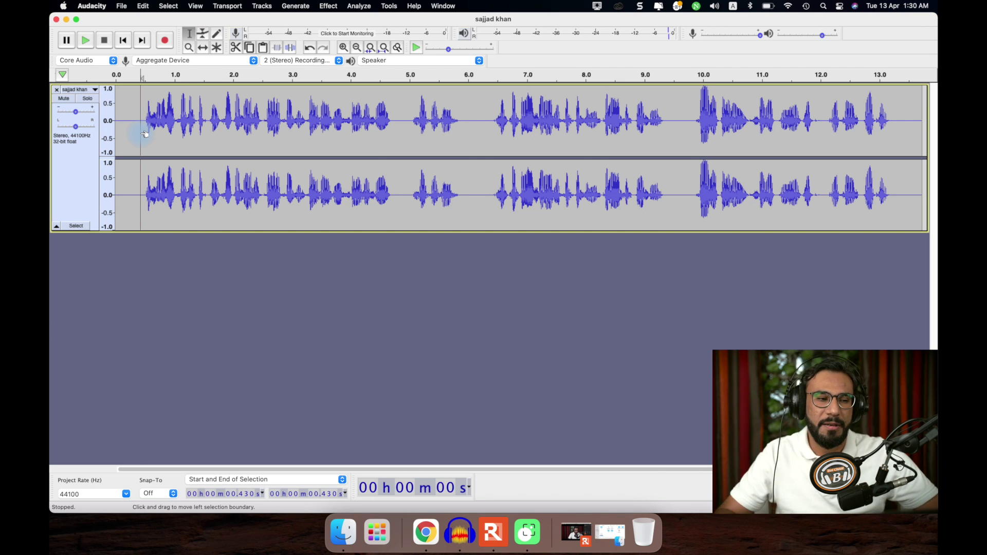
- Select the entire track and preview Change Pitch with a percent change of -21.000, without applying it
{"action": "key", "text": "super+a"}
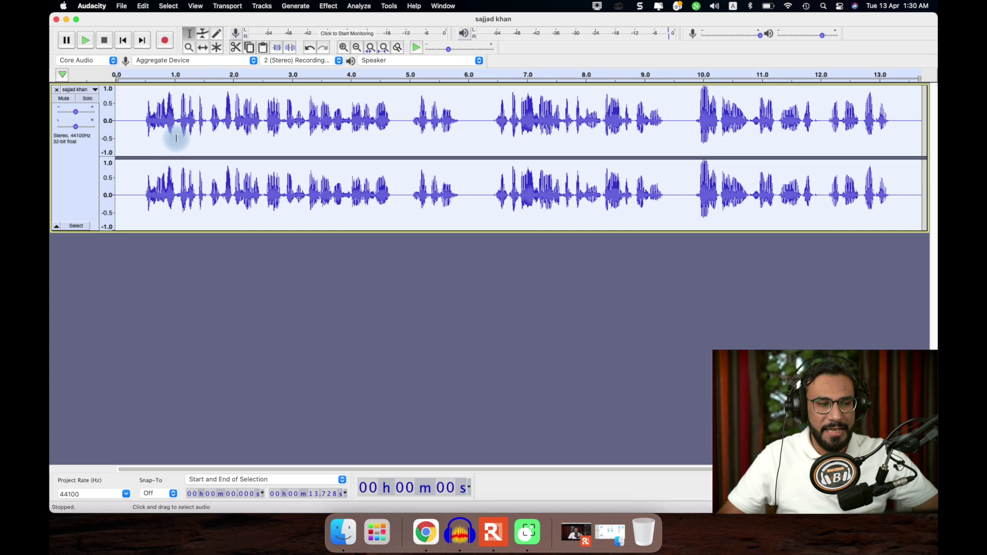
{"action": "left_click", "coordinate": [329, 6]}
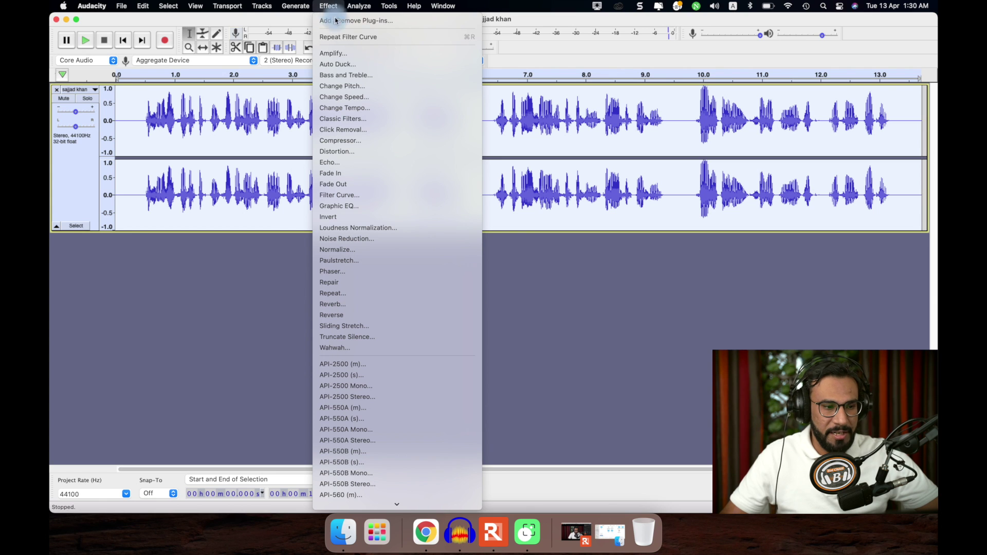
{"action": "left_click", "coordinate": [339, 91]}
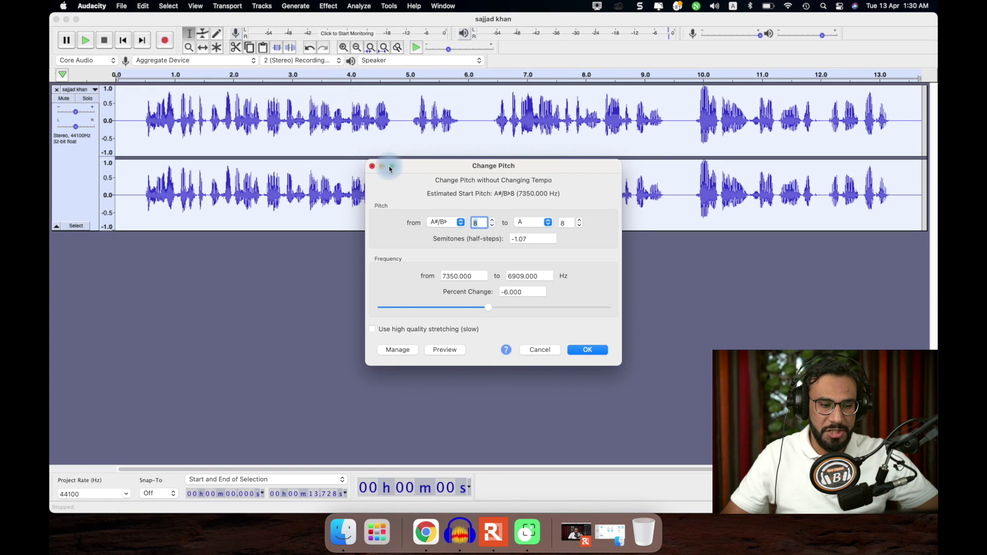
{"action": "left_click", "coordinate": [444, 352]}
{"action": "left_click", "coordinate": [462, 222]}
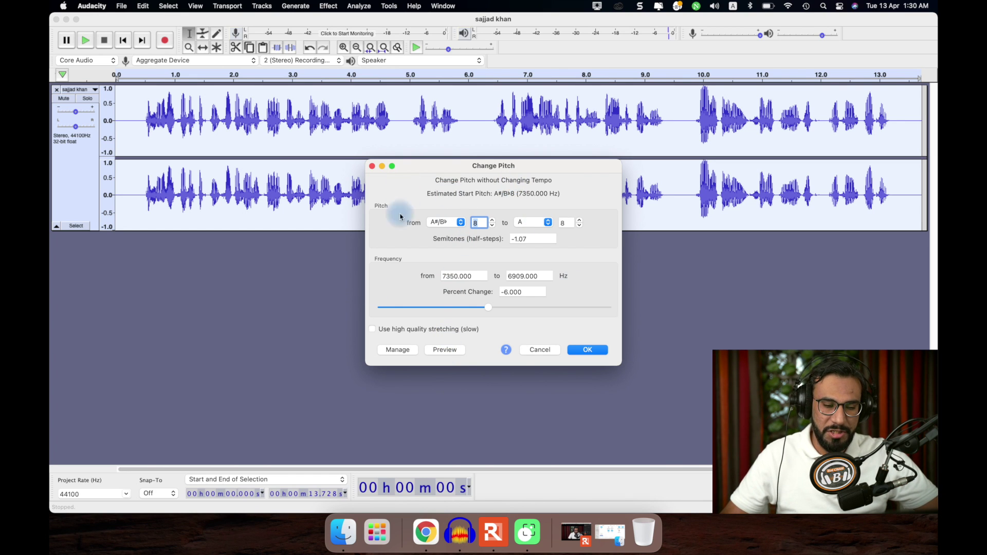
{"action": "left_click_drag", "start_coordinate": [488, 307], "coordinate": [523, 316]}
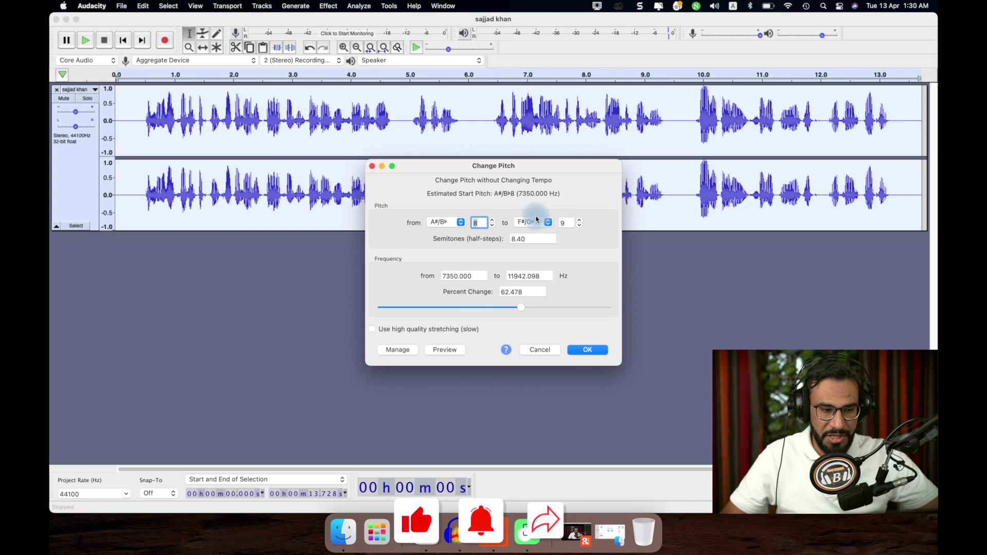
{"action": "left_click_drag", "start_coordinate": [520, 308], "coordinate": [471, 312]}
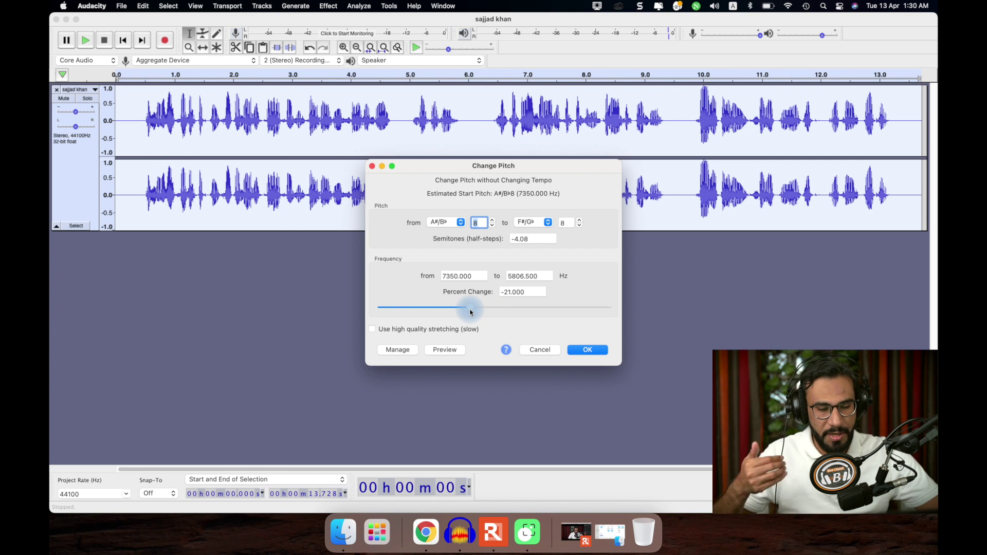
{"action": "left_click", "coordinate": [443, 349]}
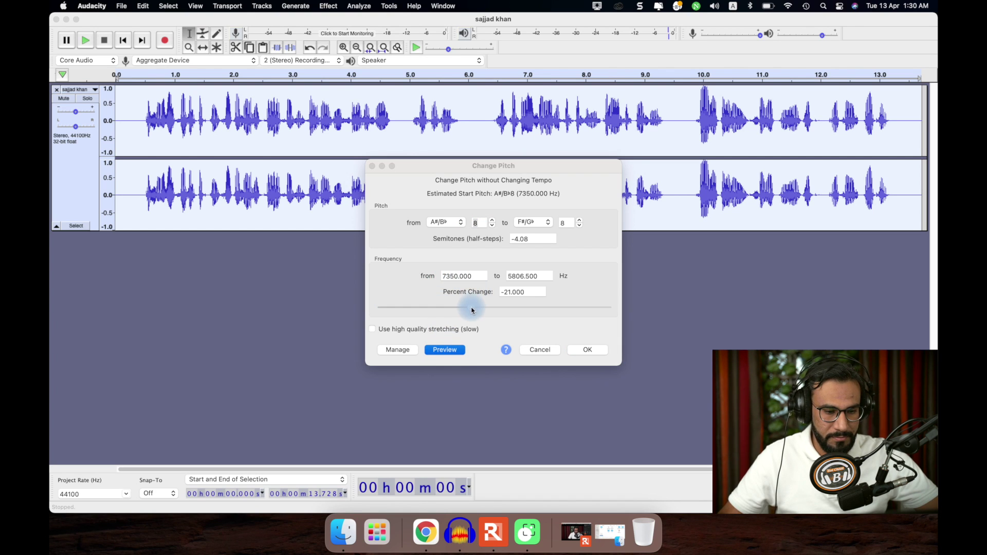
{"action": "left_click", "coordinate": [472, 309]}
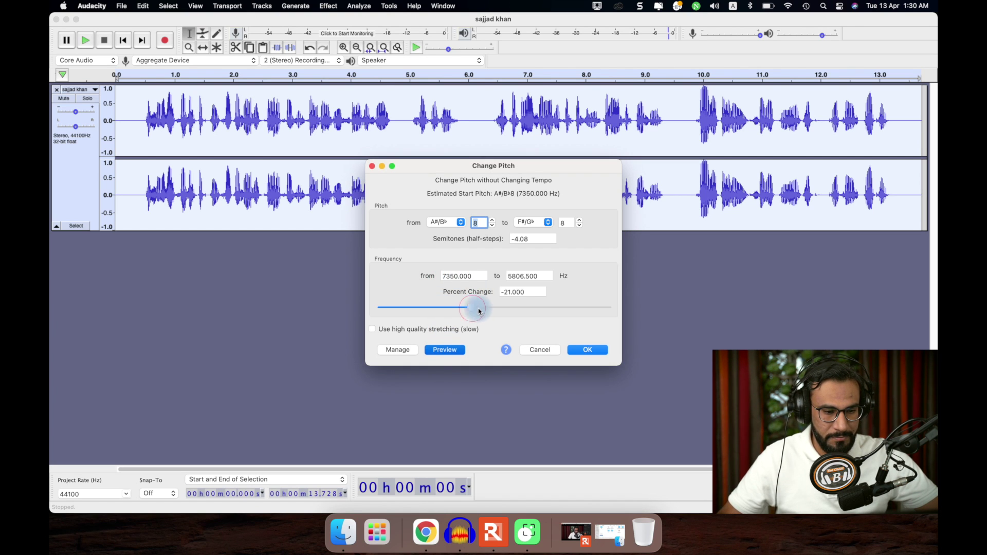
{"action": "left_click", "coordinate": [447, 349]}
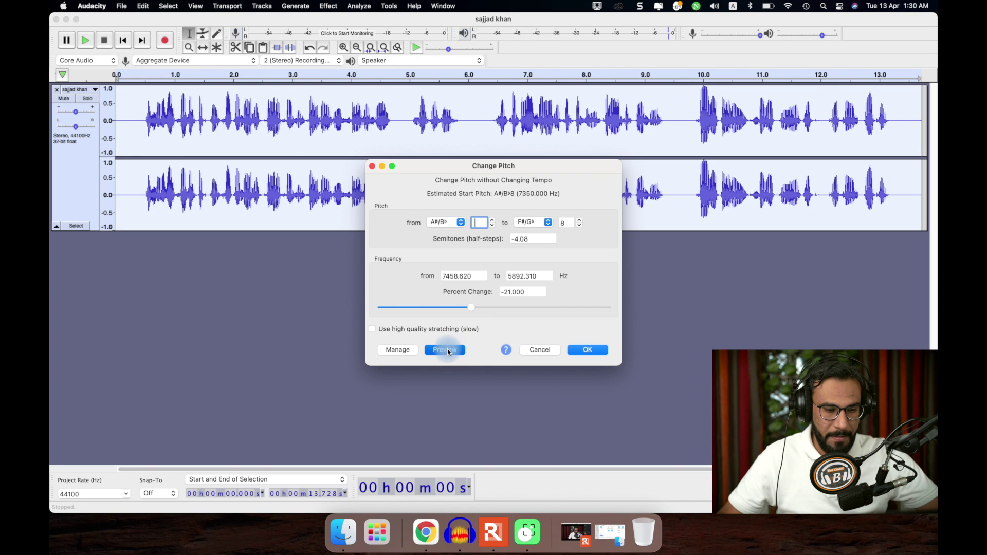
{"action": "left_click", "coordinate": [537, 350]}
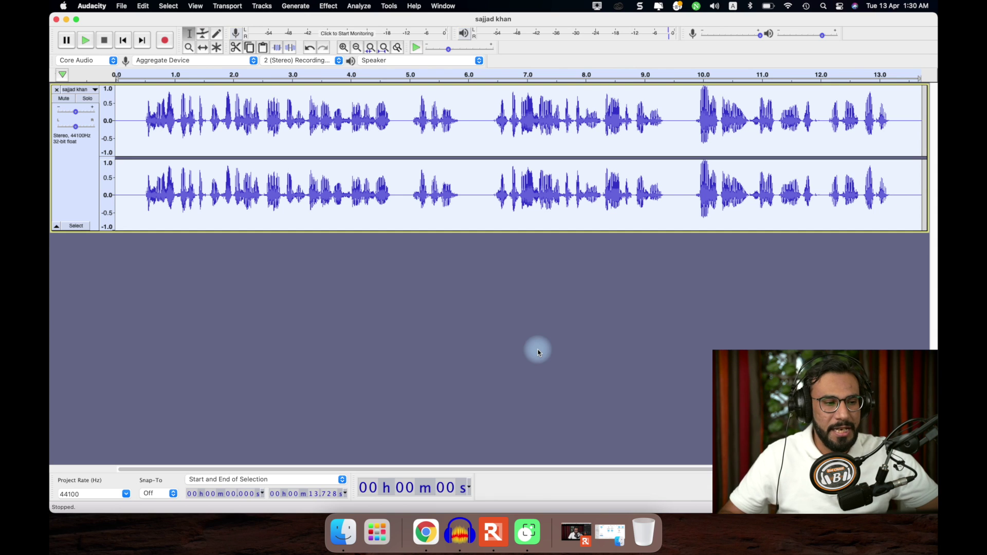
- Reopen Change Pitch for the entire track and preview a raised pitch with a percent change of 62.478
{"action": "left_click", "coordinate": [325, 6]}
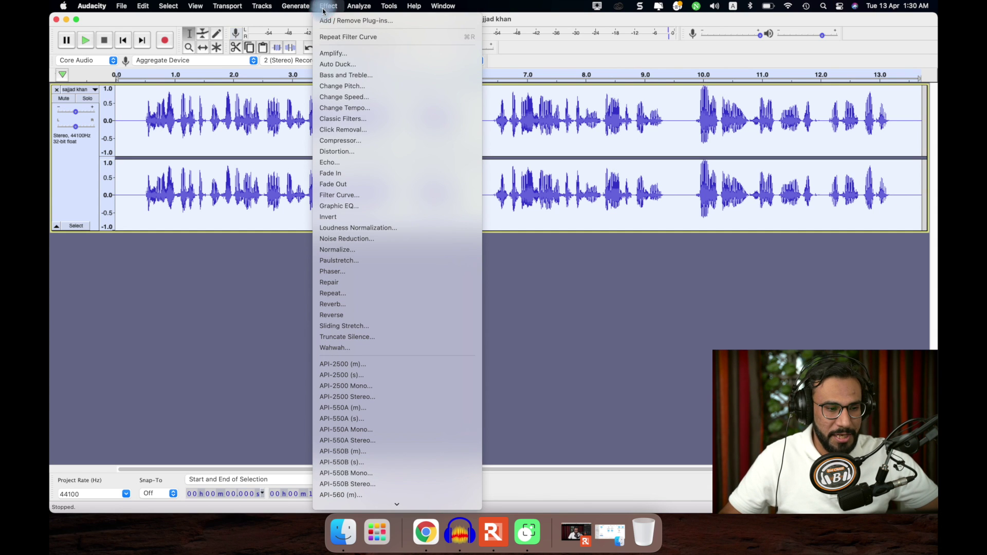
{"action": "scroll", "coordinate": [353, 151], "scroll_direction": "down", "scroll_amount": 3}
{"action": "scroll", "coordinate": [352, 113], "scroll_direction": "up", "scroll_amount": 3}
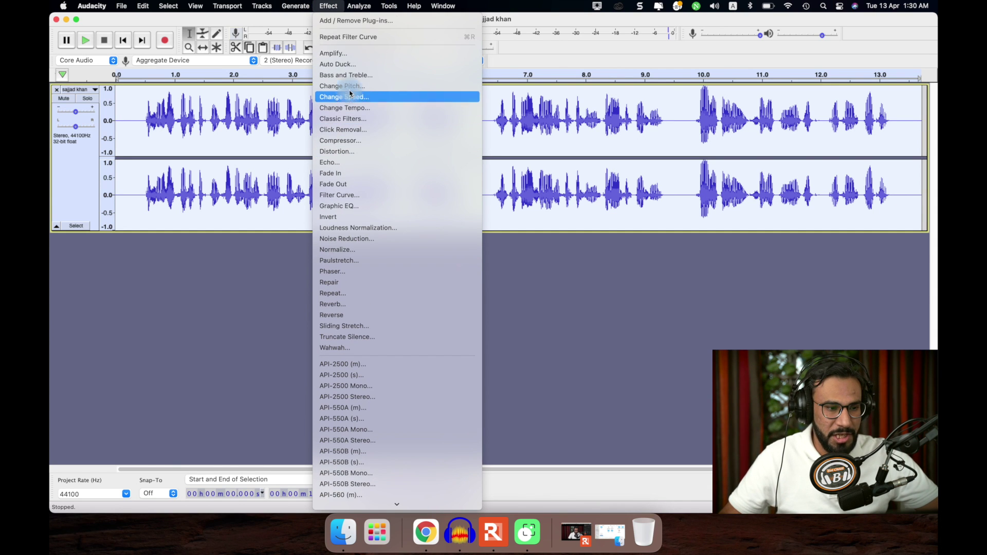
{"action": "left_click", "coordinate": [352, 86]}
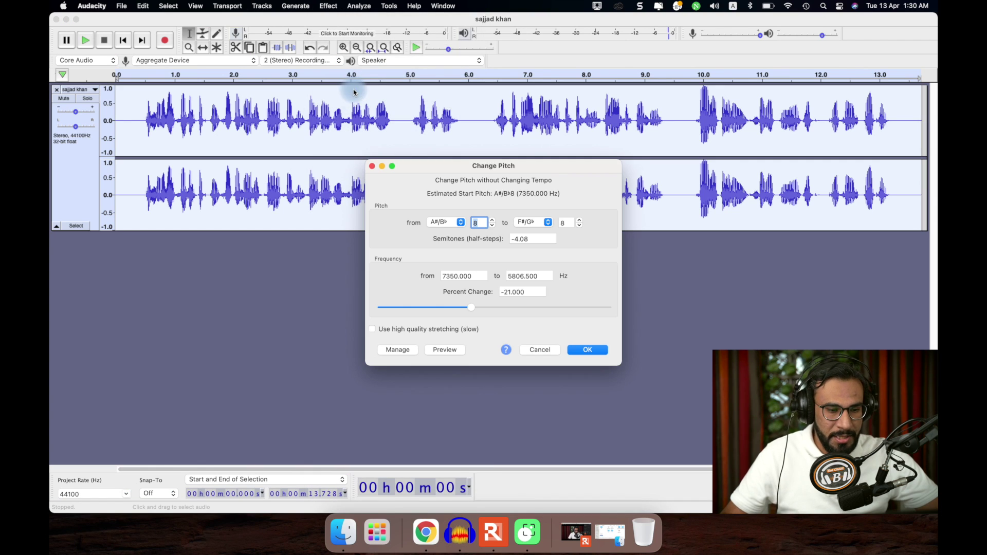
{"action": "left_click_drag", "start_coordinate": [469, 308], "coordinate": [521, 309]}
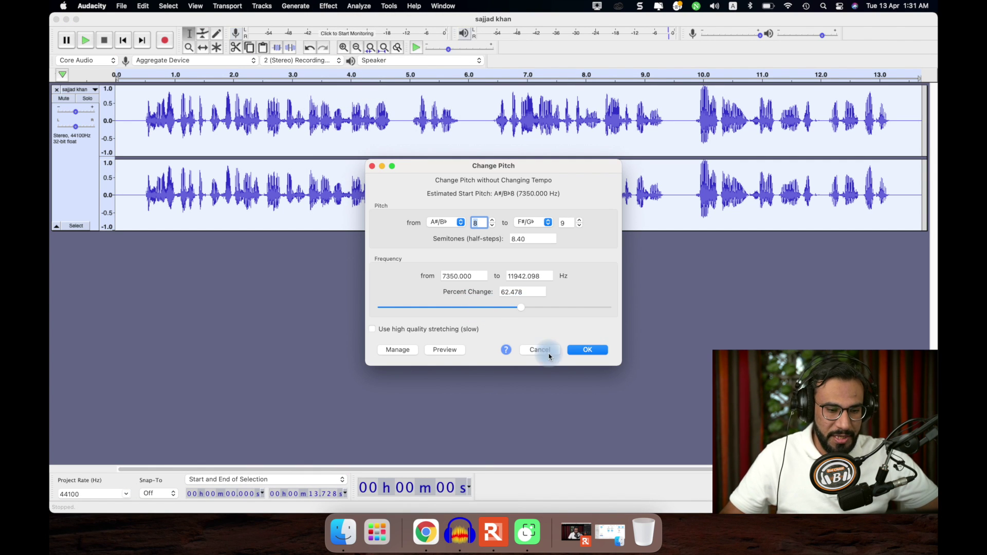
{"action": "left_click", "coordinate": [441, 351]}
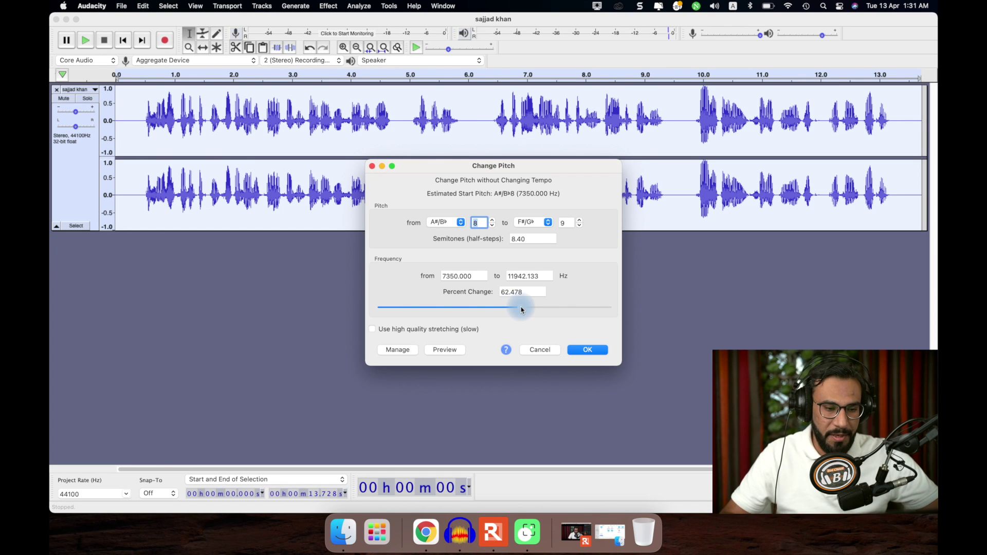
- Set the pitch's percent change to -6.000 and apply Change Pitch to the entire track
{"action": "left_click_drag", "start_coordinate": [521, 310], "coordinate": [489, 310]}
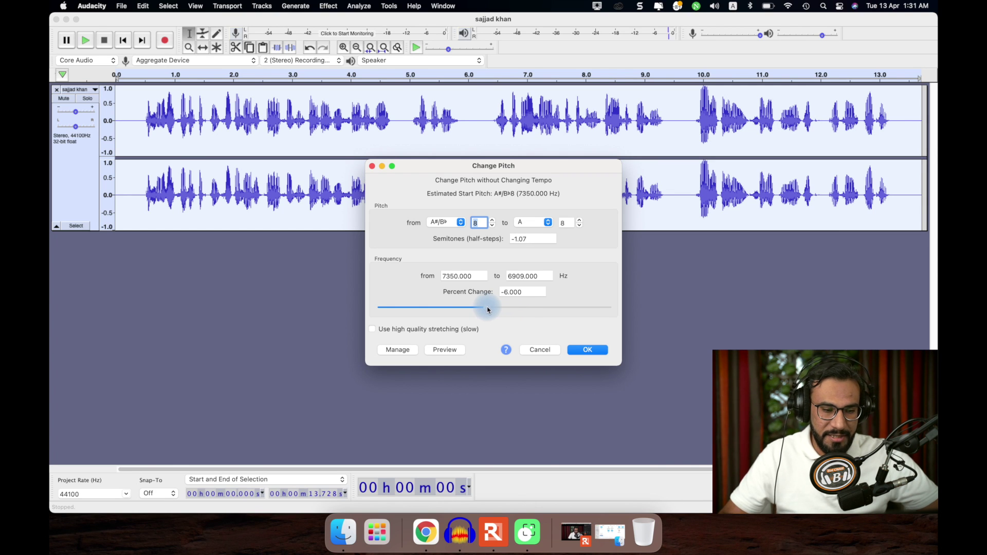
{"action": "left_click", "coordinate": [514, 293]}
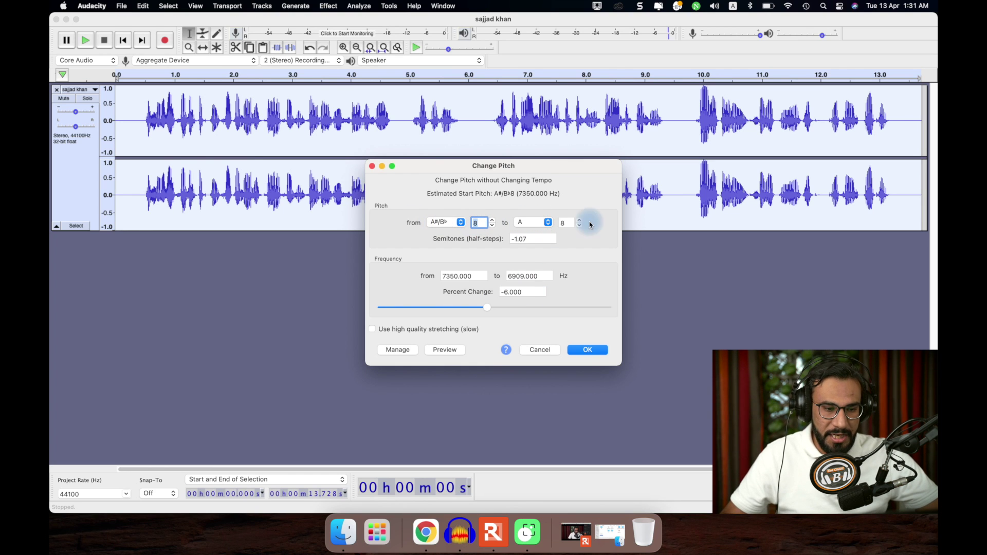
{"action": "left_click", "coordinate": [489, 308]}
{"action": "mouse_move", "coordinate": [487, 310]}
{"action": "left_mouse_down"}
{"action": "mouse_move", "coordinate": [475, 311]}
{"action": "mouse_move", "coordinate": [487, 311]}
{"action": "left_mouse_up"}
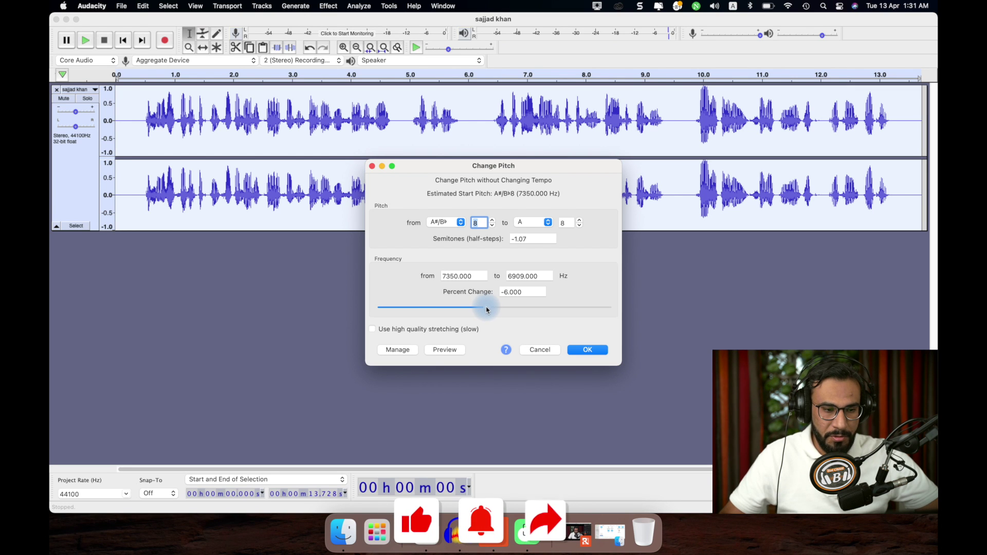
{"action": "left_click", "coordinate": [526, 228]}
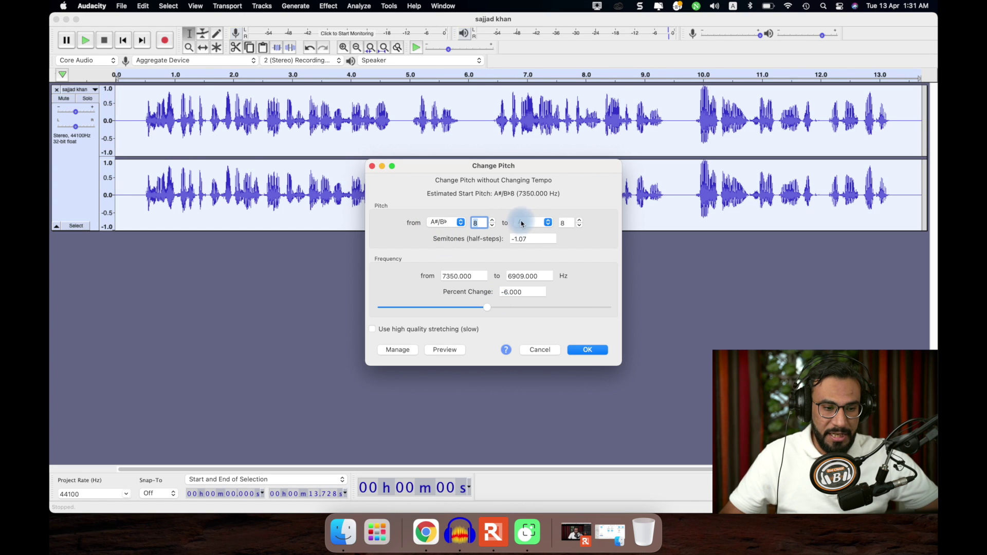
{"action": "left_click", "coordinate": [588, 351]}
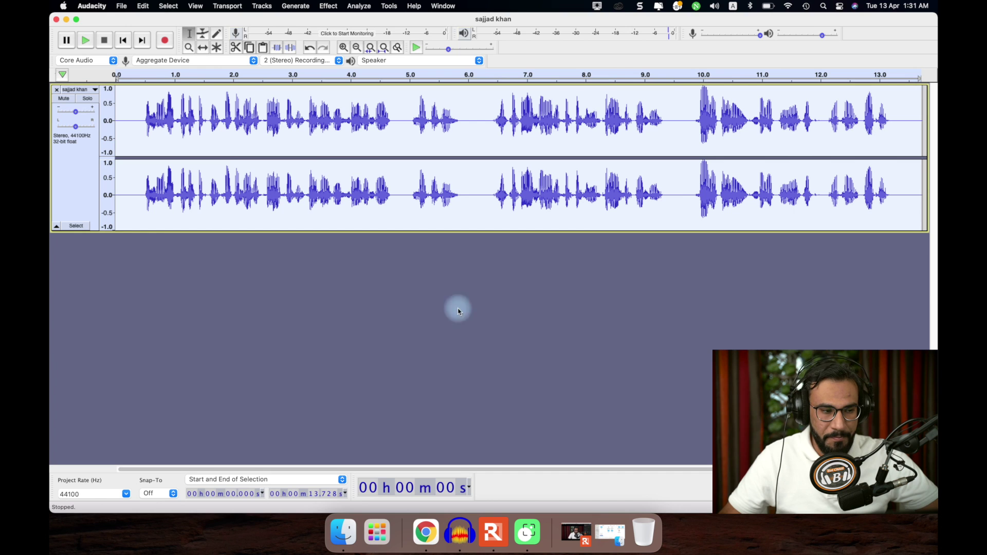
- Play the pitch-lowered voice from about 0.38 s, just before the first phrase, to check its sound
{"action": "left_click", "coordinate": [138, 133]}
{"action": "key", "text": "space"}
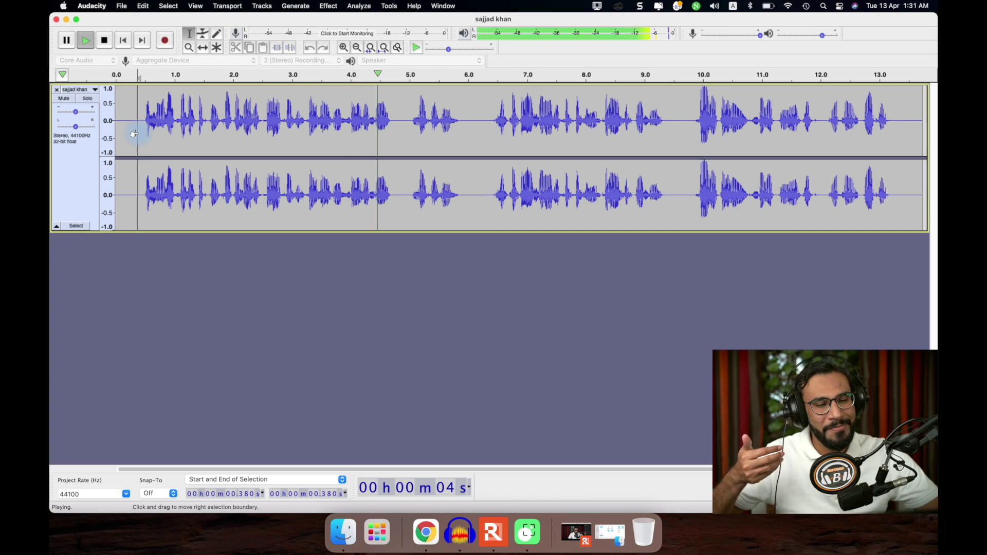
{"action": "key", "text": "space"}
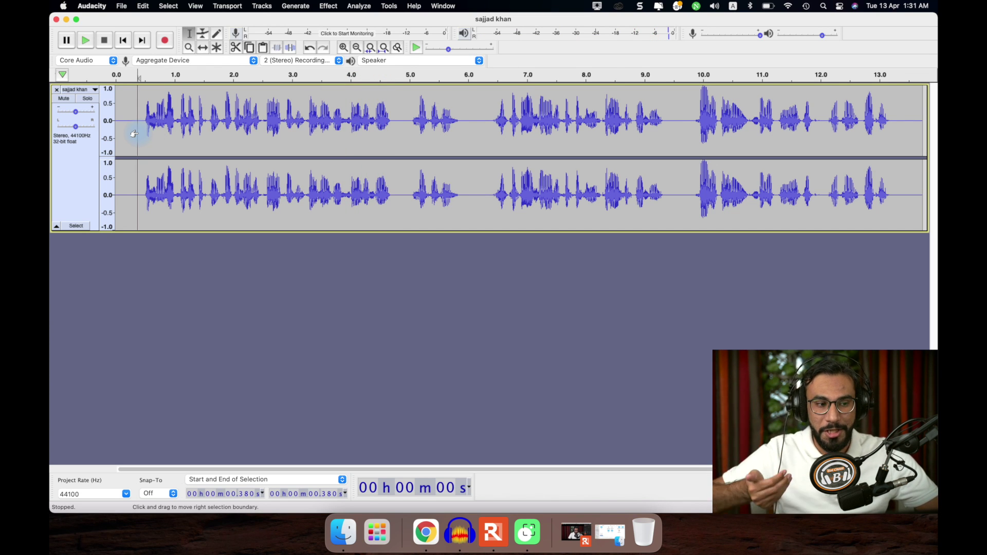
- Apply Graphic EQ with the Bass Boost factory preset to the entire track and normalize the result
{"action": "key", "text": "super+a"}
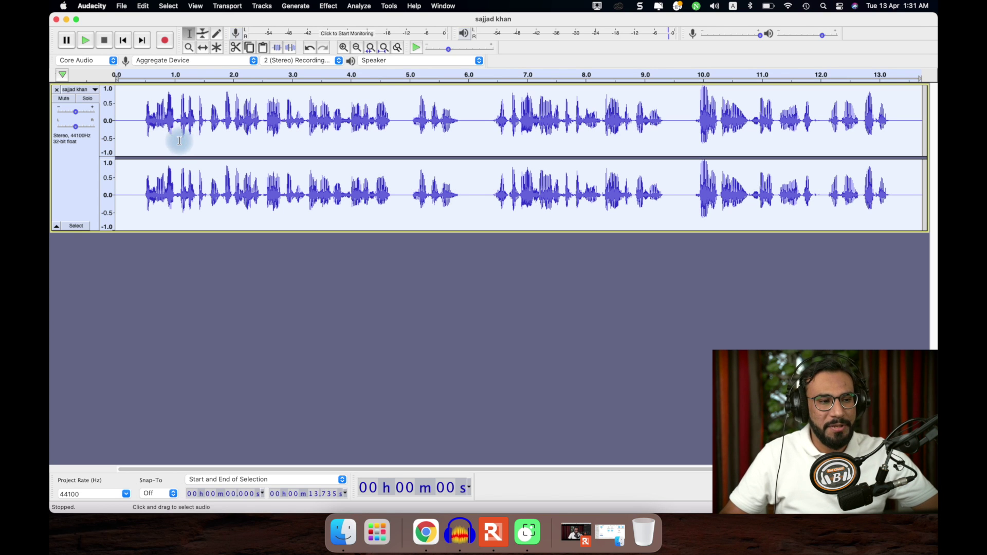
{"action": "left_click", "coordinate": [329, 6]}
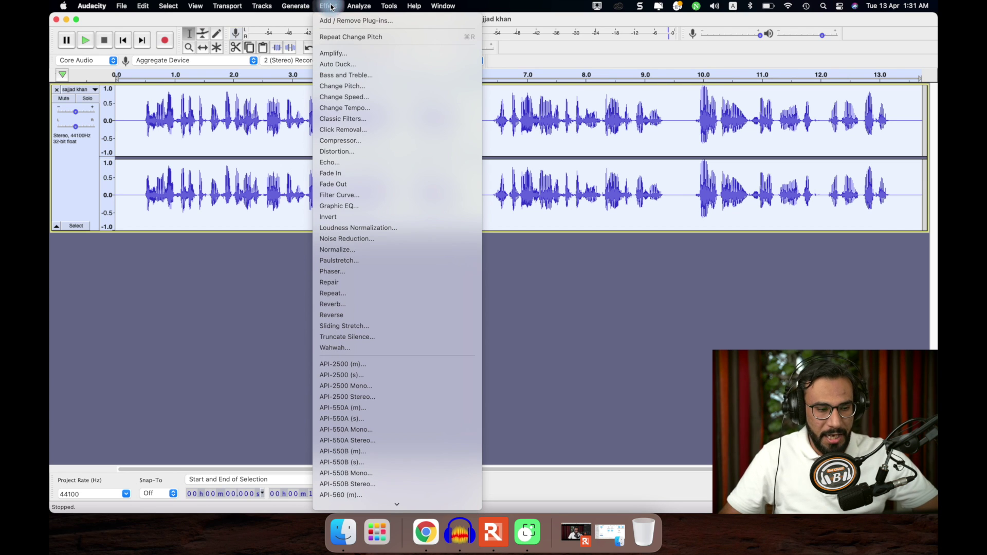
{"action": "left_click", "coordinate": [353, 208]}
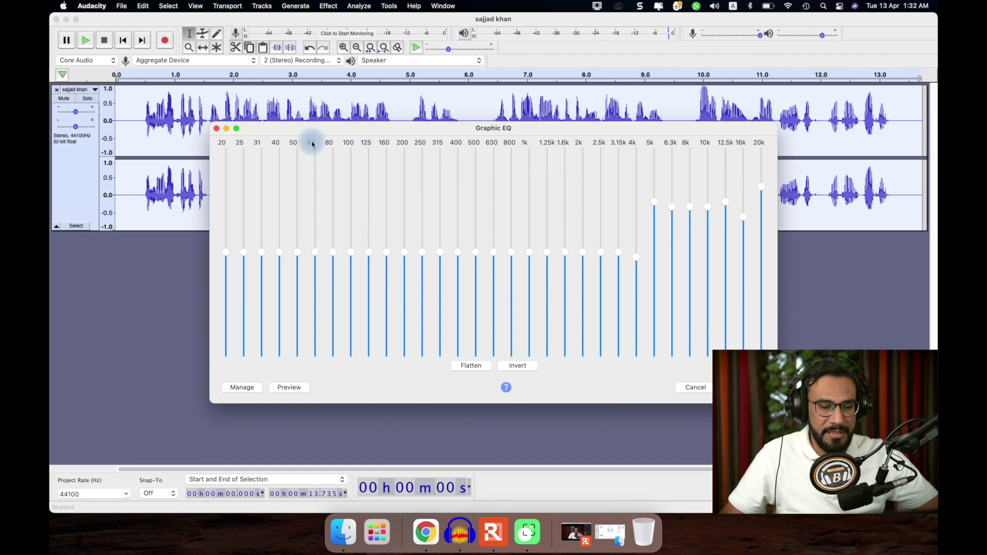
{"action": "left_click", "coordinate": [245, 388]}
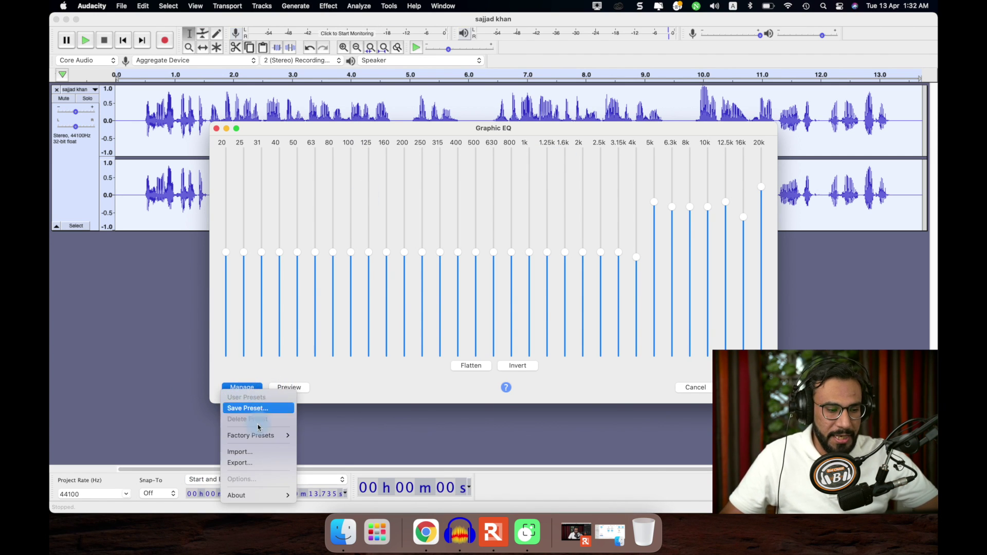
{"action": "mouse_move", "coordinate": [263, 440]}
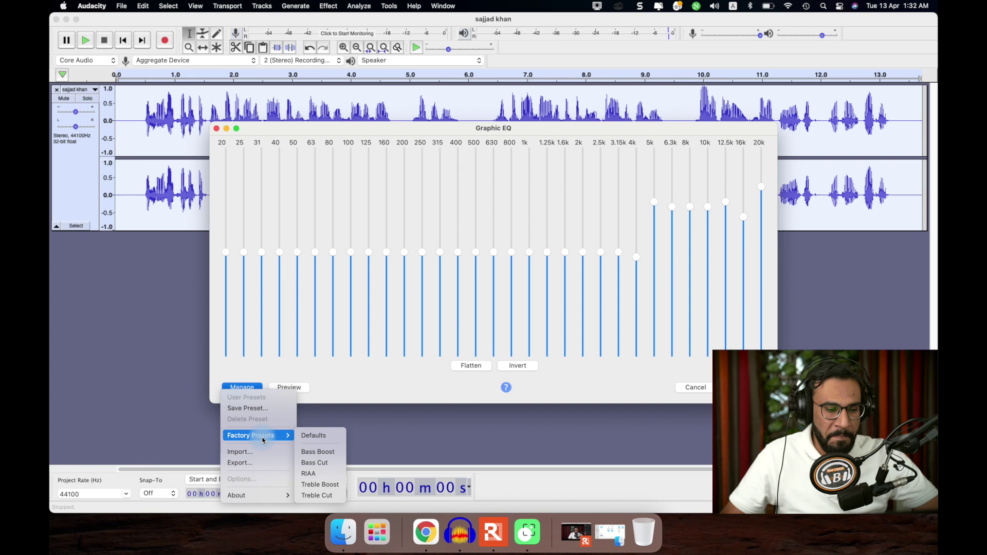
{"action": "left_click", "coordinate": [319, 451]}
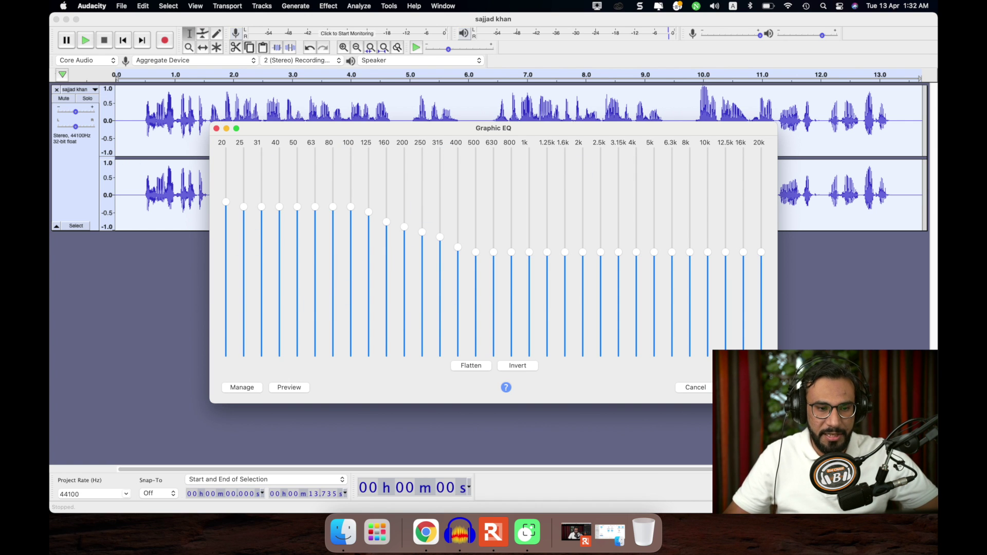
{"action": "key", "text": "Return"}
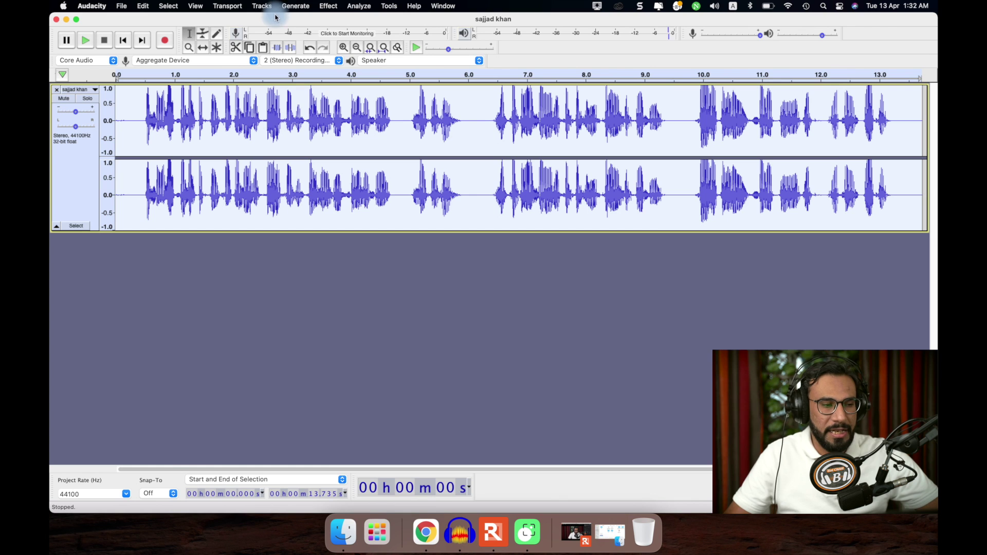
{"action": "left_click", "coordinate": [329, 6]}
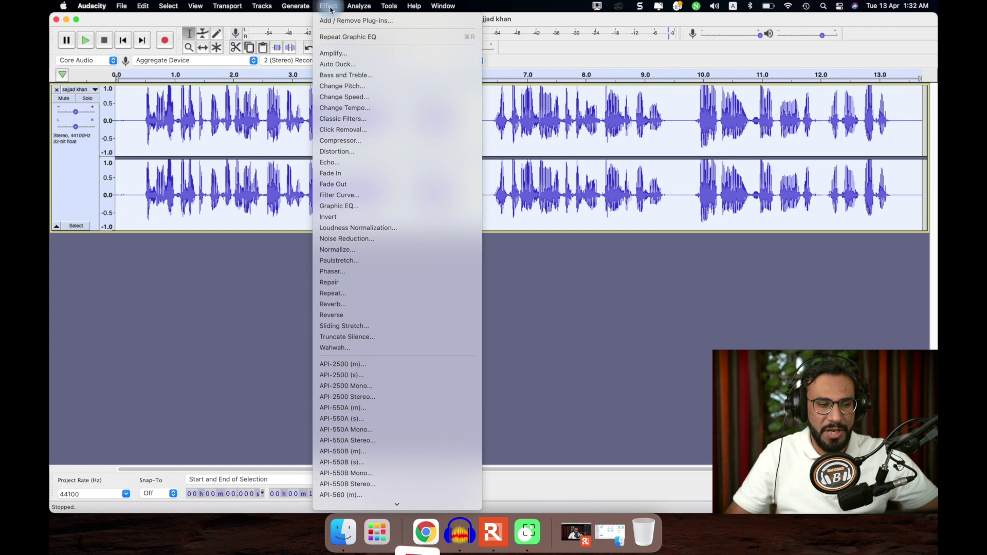
{"action": "left_click", "coordinate": [353, 238]}
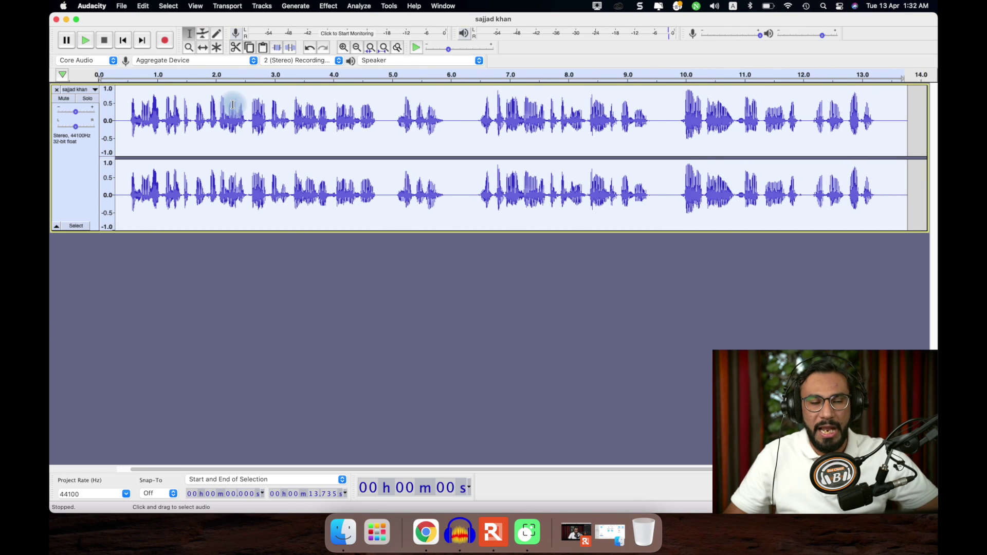
- Apply Graphic EQ with the Treble Boost factory preset to the entire normalized track
{"action": "left_click", "coordinate": [328, 5]}
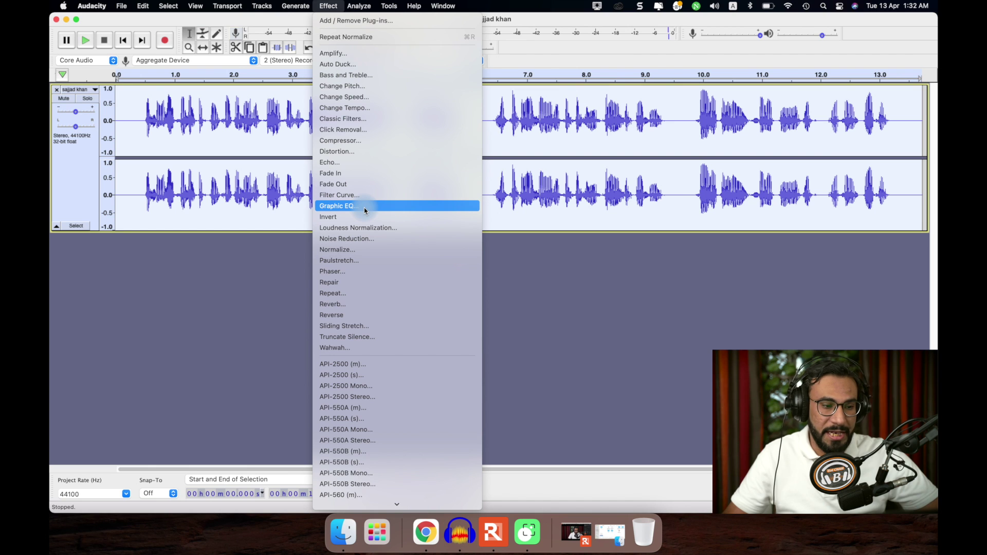
{"action": "left_click", "coordinate": [386, 207]}
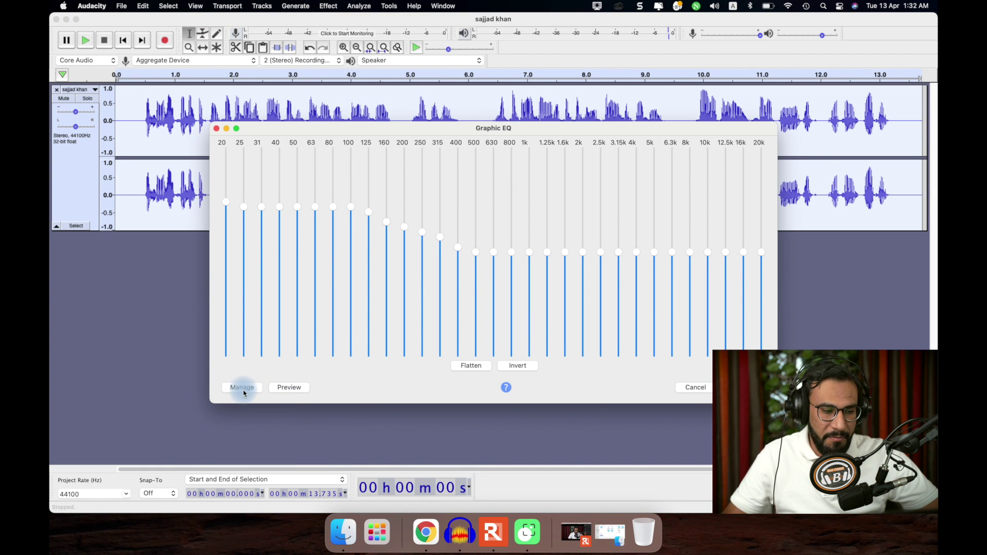
{"action": "left_click", "coordinate": [243, 388]}
{"action": "mouse_move", "coordinate": [255, 440]}
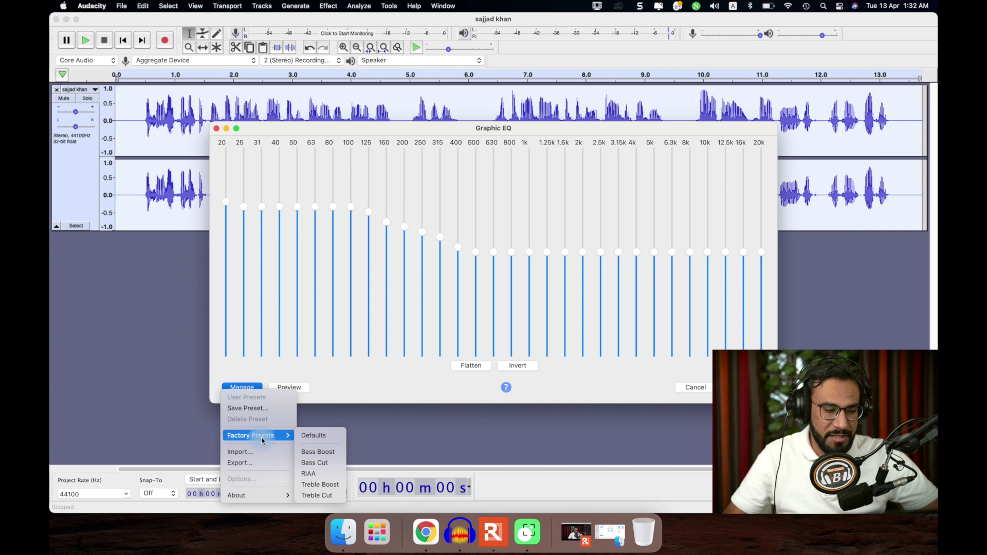
{"action": "left_click", "coordinate": [329, 488]}
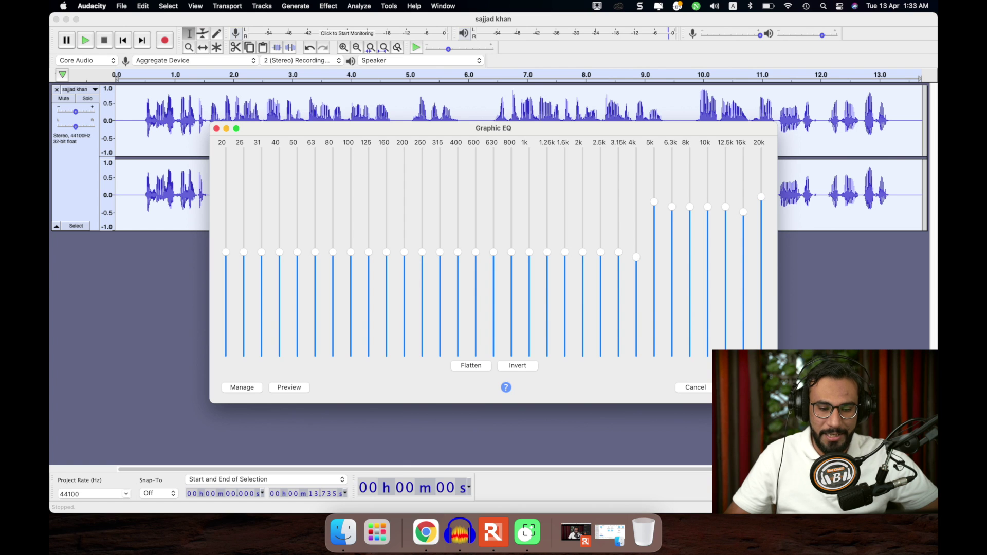
{"action": "left_click", "coordinate": [732, 387]}
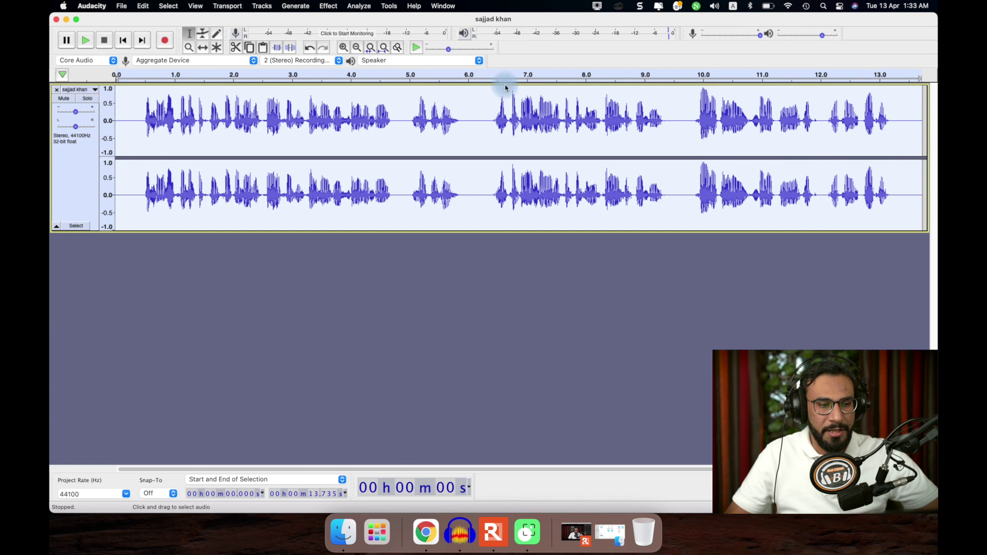
- Play the equalized voice from about 0.43 s, just before the first phrase, to check its sound
{"action": "left_click", "coordinate": [140, 132]}
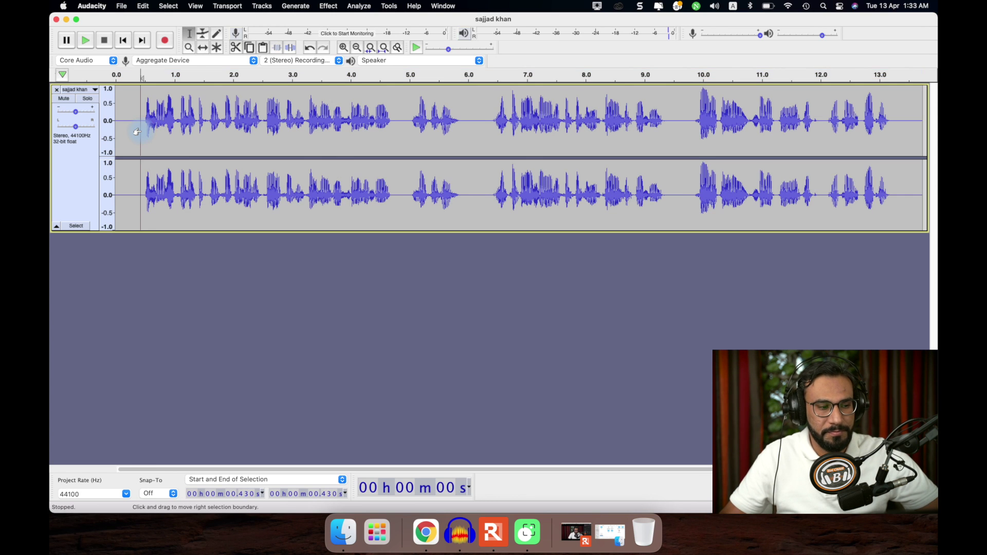
{"action": "key", "text": "space"}
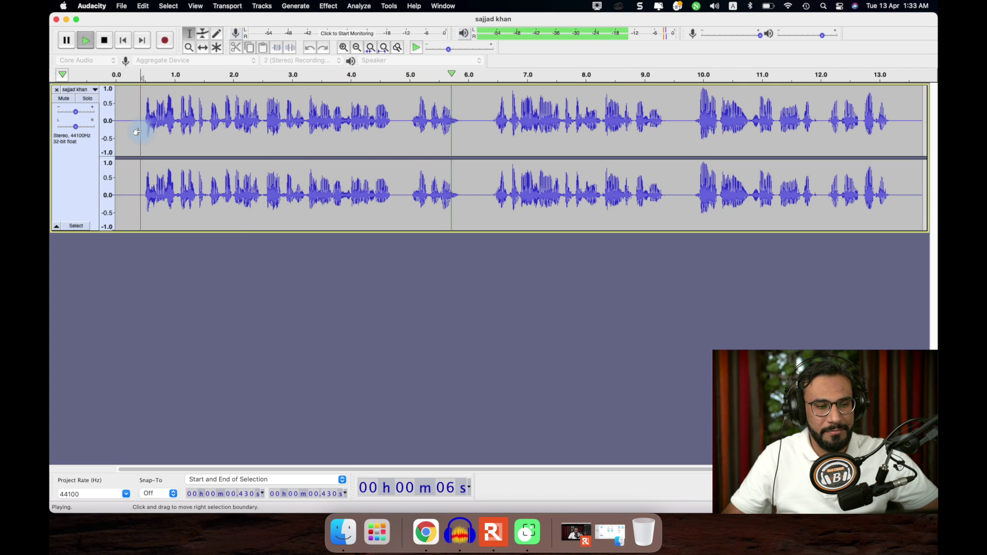
{"action": "key", "text": "space"}
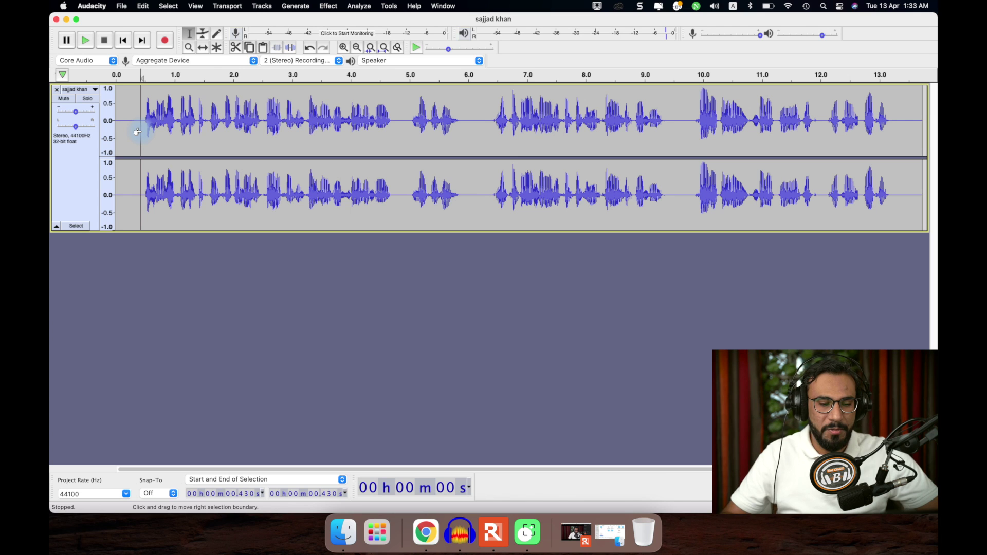
- Switch to Finder and import the original voice recording into the Audacity project as a second track below the processed one
{"action": "left_click", "coordinate": [348, 540]}
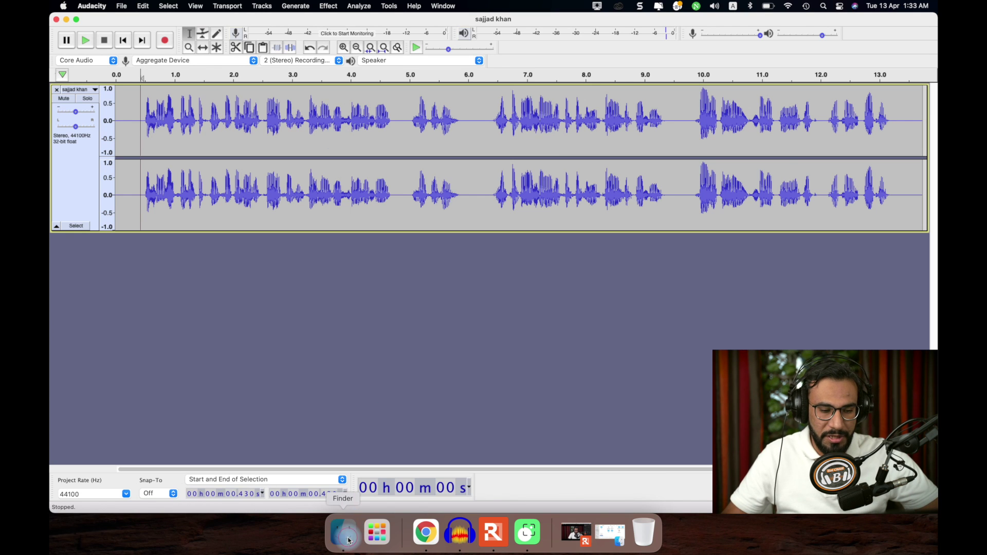
{"action": "left_click", "coordinate": [197, 241]}
{"action": "left_click_drag", "start_coordinate": [198, 241], "coordinate": [242, 387]}
{"action": "scroll", "coordinate": [257, 189], "scroll_direction": "right", "scroll_amount": 2}
{"action": "left_click", "coordinate": [123, 122]}
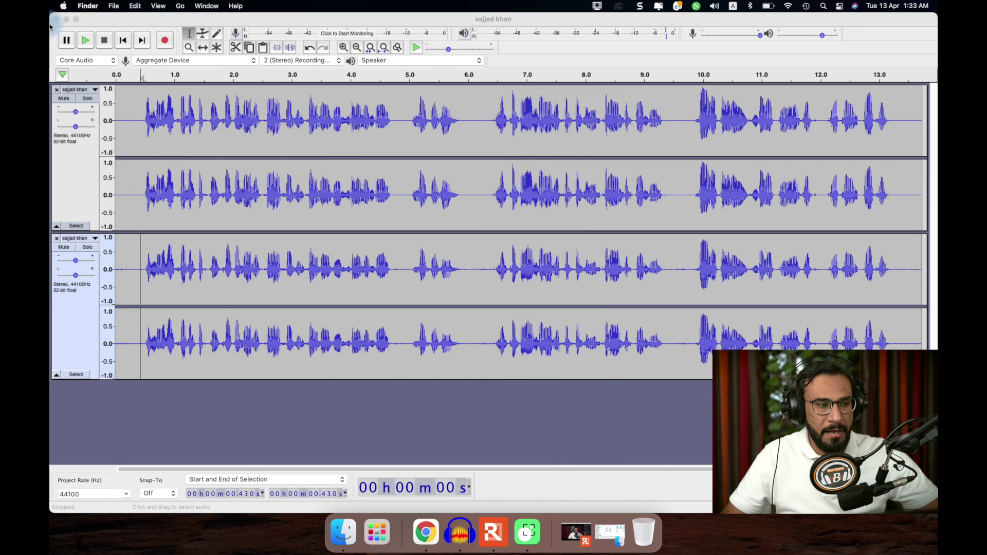
- Mute the processed track, solo the imported original track and play it from about 0.28 s for comparison
{"action": "left_click", "coordinate": [161, 291]}
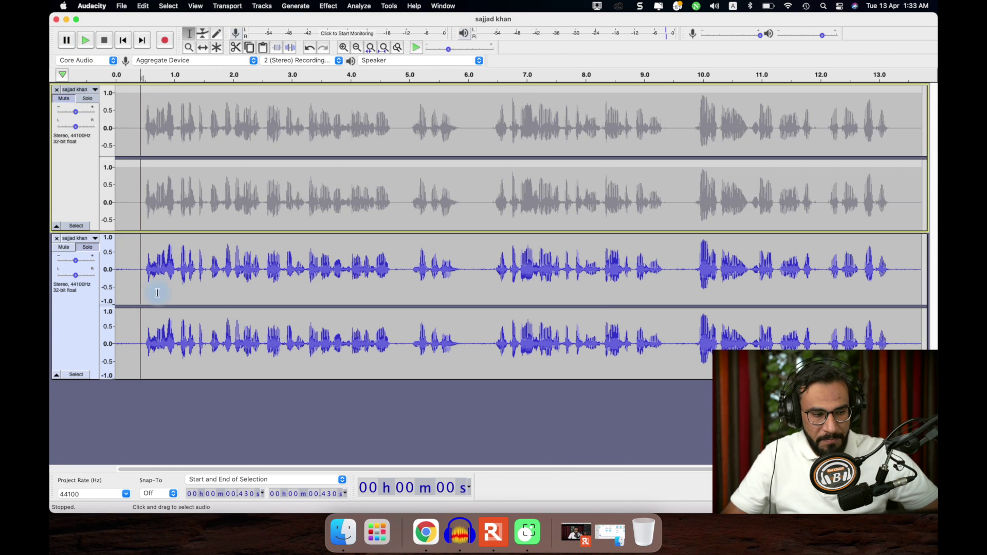
{"action": "left_click", "coordinate": [137, 298]}
{"action": "left_click", "coordinate": [132, 298]}
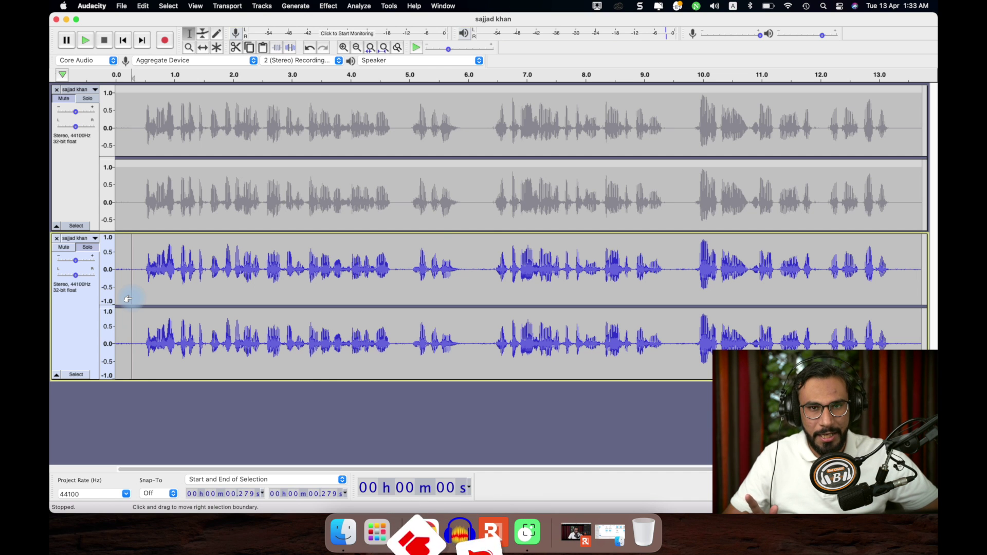
{"action": "key", "text": "space"}
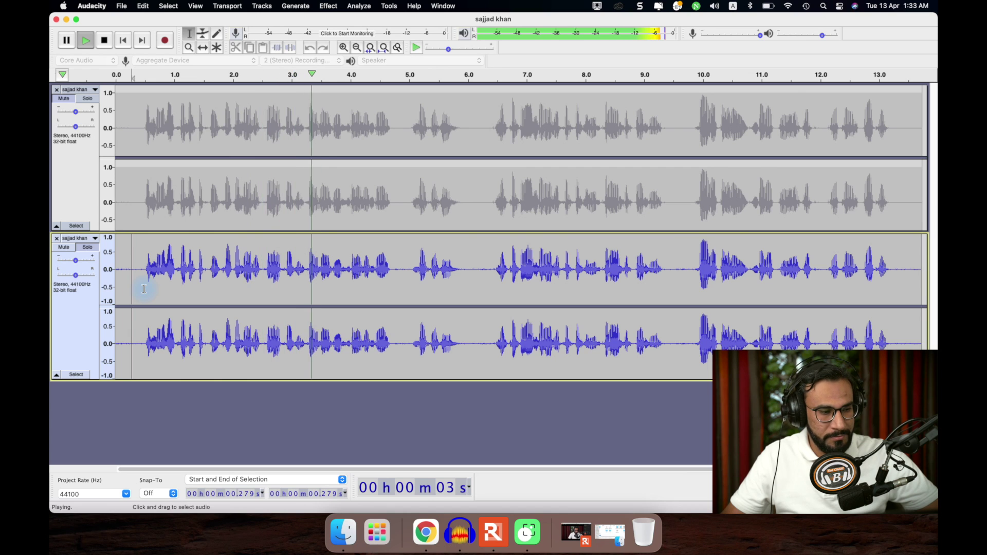
{"action": "key", "text": "space"}
- Mute the original track, solo the processed track and play it from about 0.28 s to compare the sound
{"action": "left_click", "coordinate": [64, 248]}
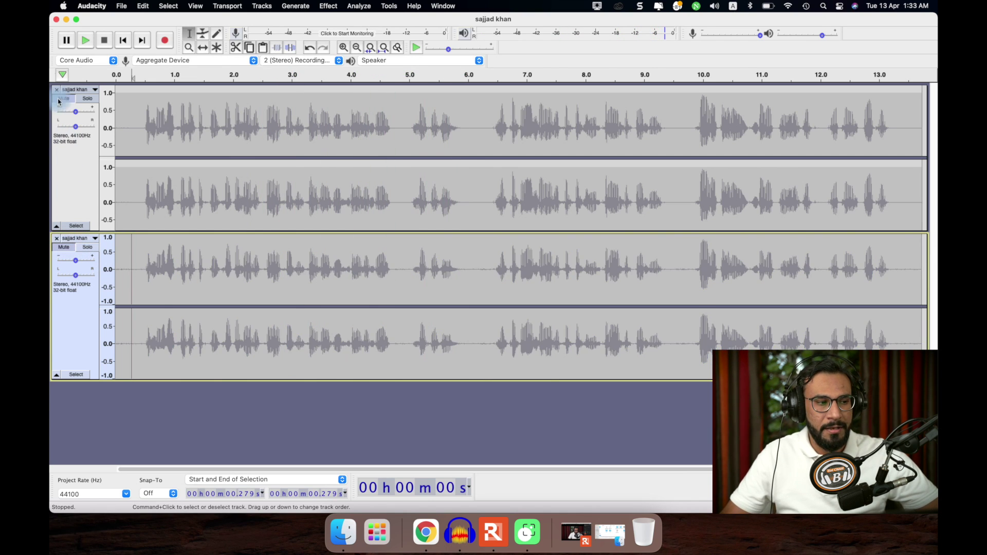
{"action": "left_click", "coordinate": [64, 99]}
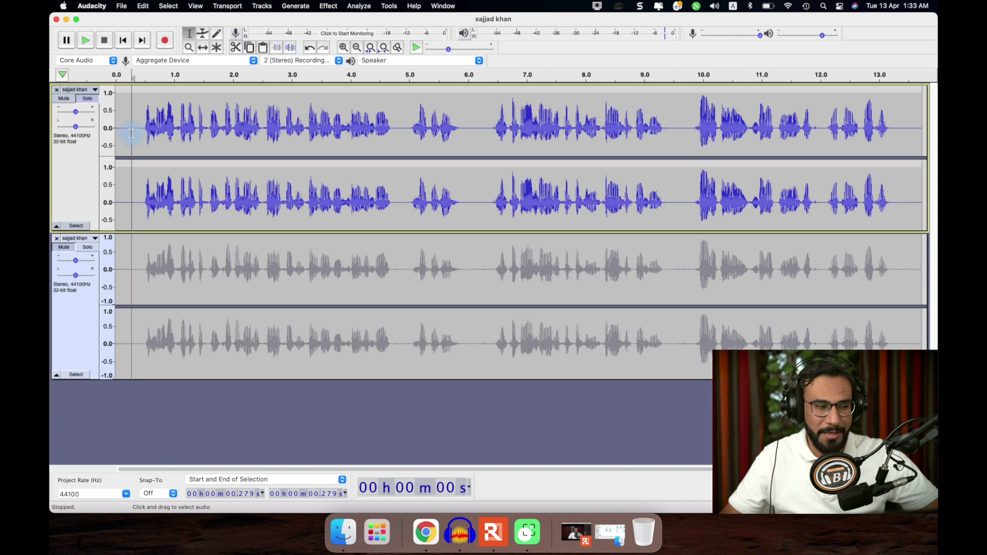
{"action": "key", "text": "space"}
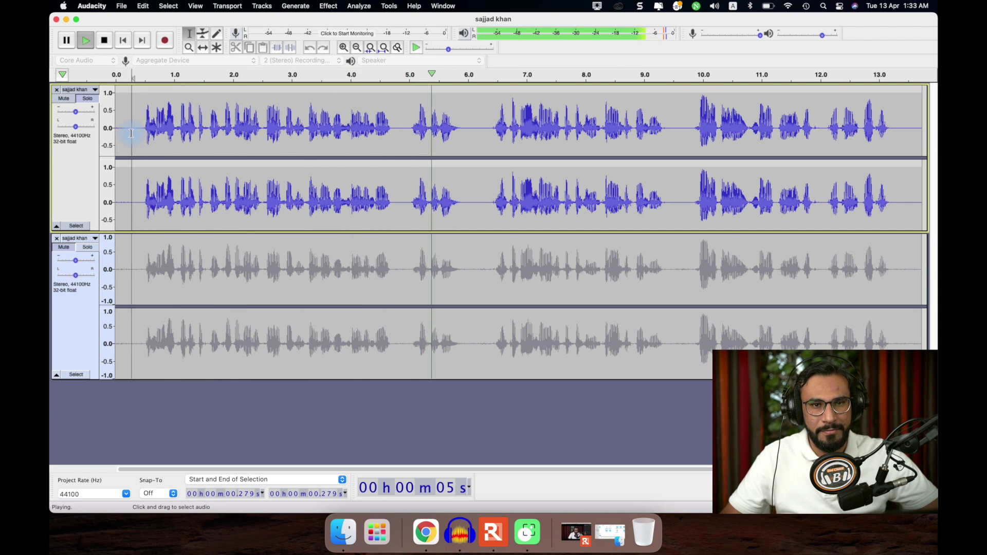
{"action": "key", "text": "space"}
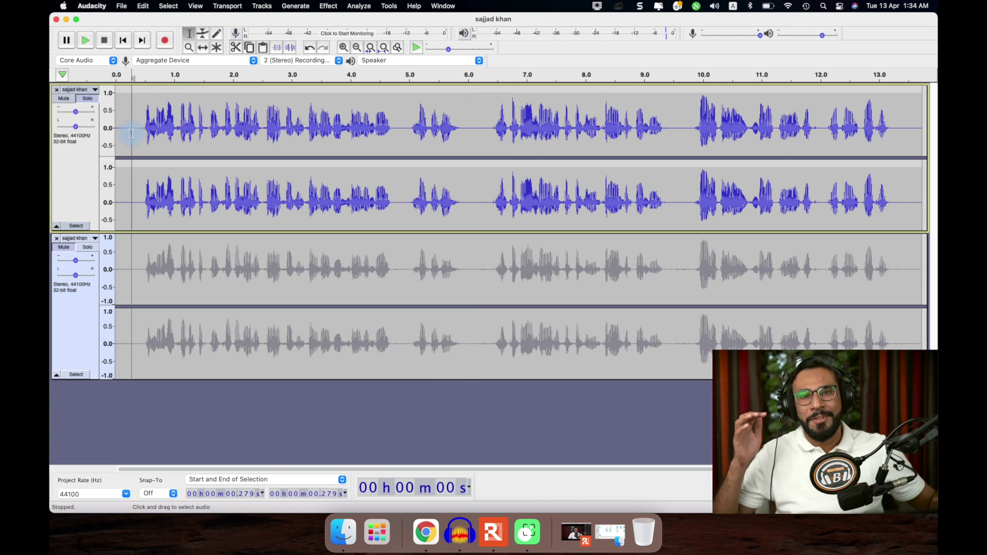